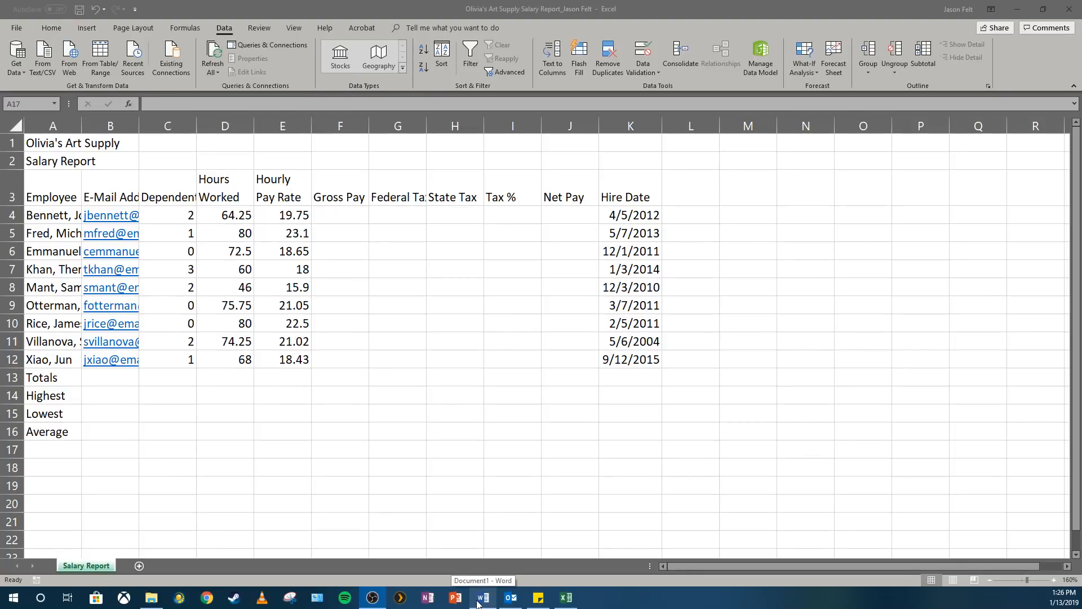
# - Switch to the Word document to read the payroll formulas, then return to the salary report workbook
pyautogui.click(481, 599)
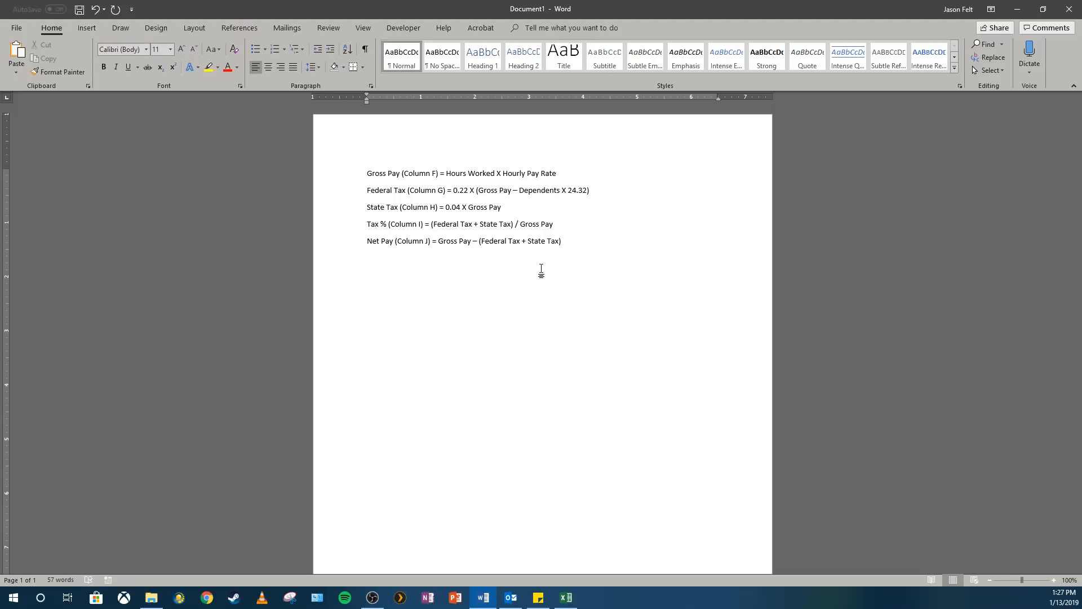
pyautogui.click(566, 599)
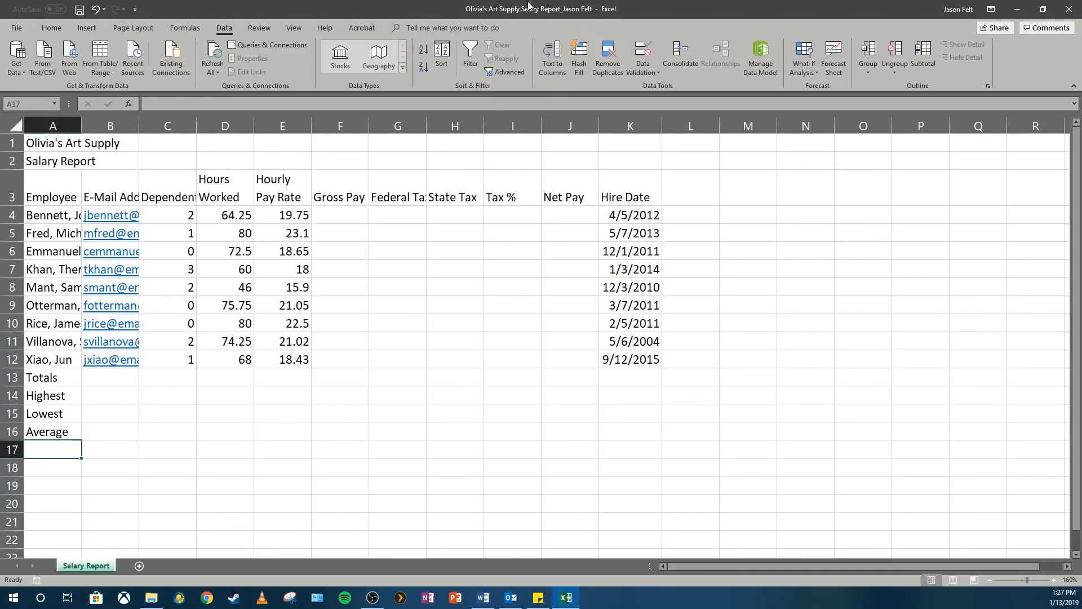
# - Enter a Gross Pay formula in F4 multiplying hours worked by hourly pay rate (=D4*E4)
pyautogui.click(344, 213)
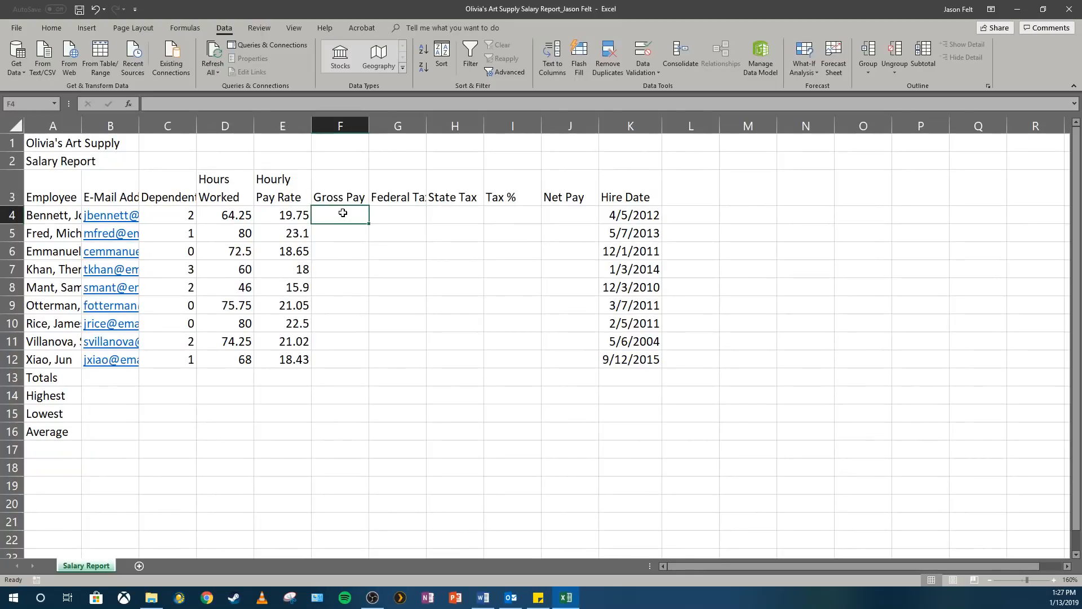
pyautogui.write('=')
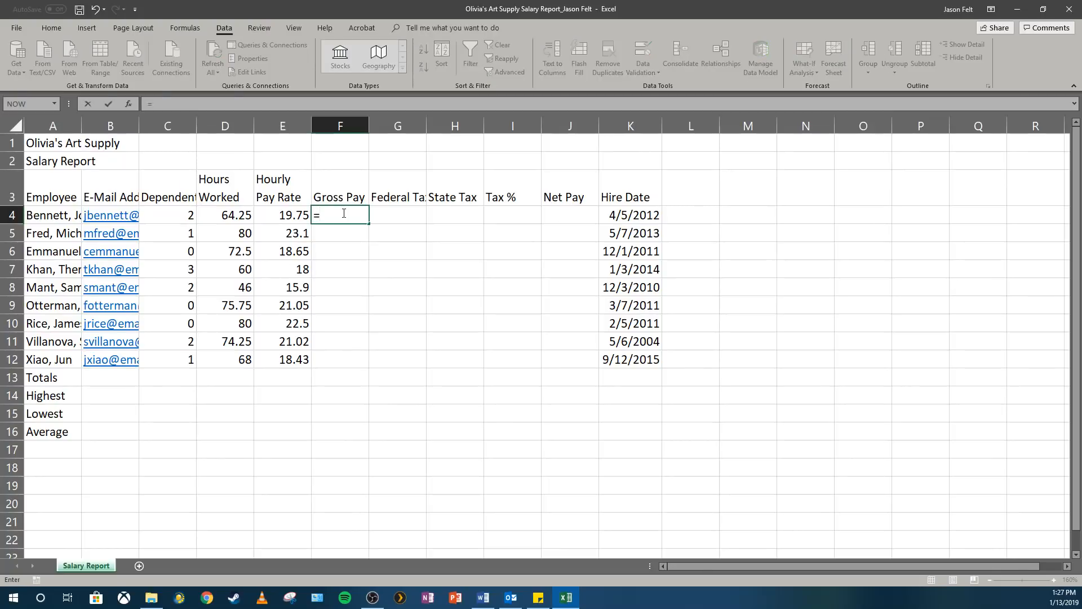
pyautogui.click(223, 216)
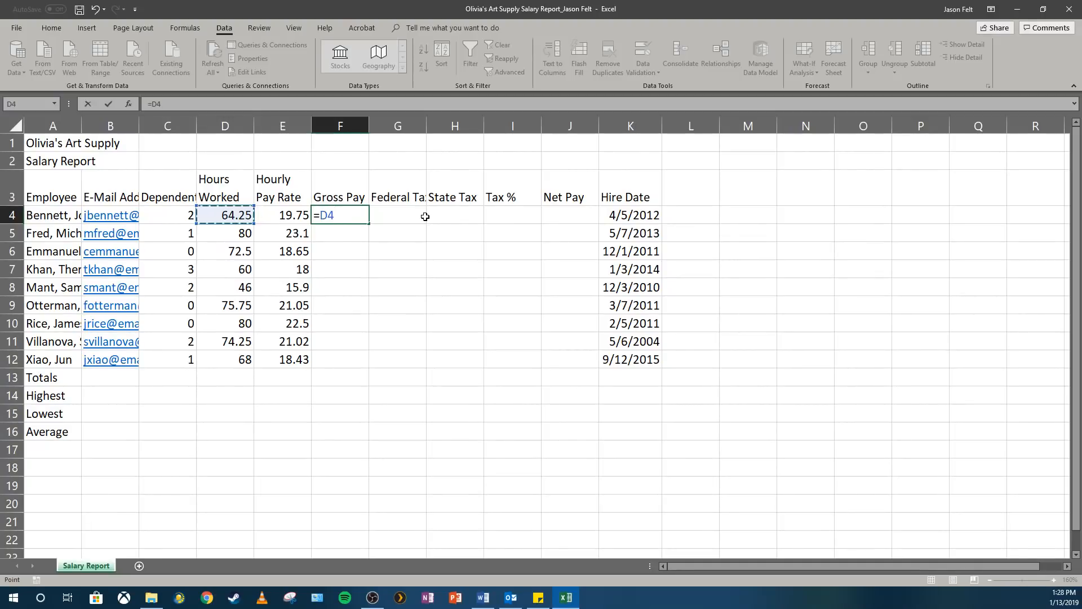
pyautogui.write('*')
pyautogui.click(280, 214)
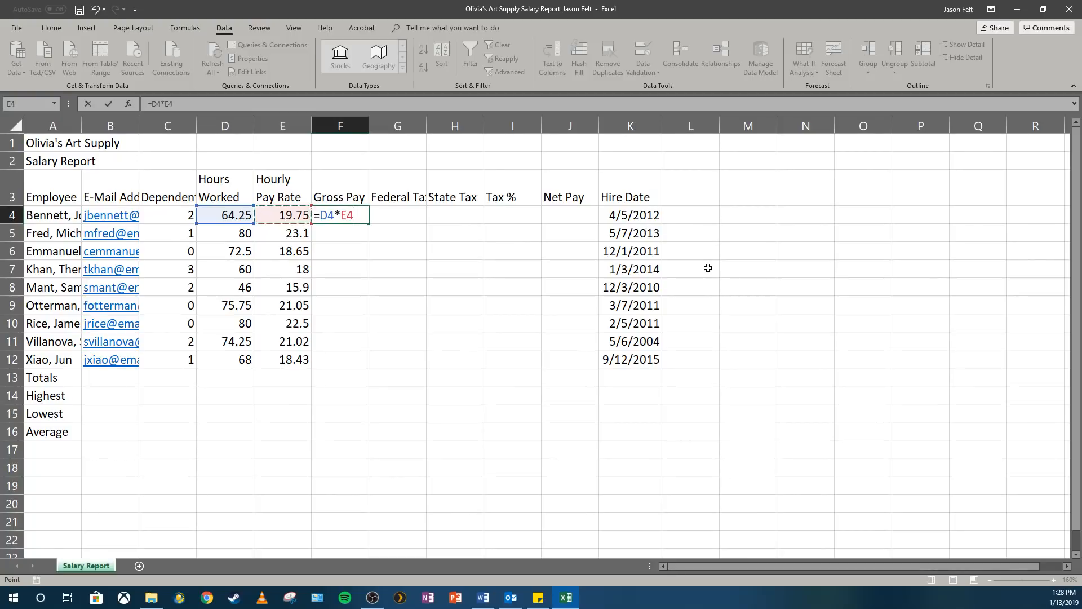
pyautogui.press('Return')
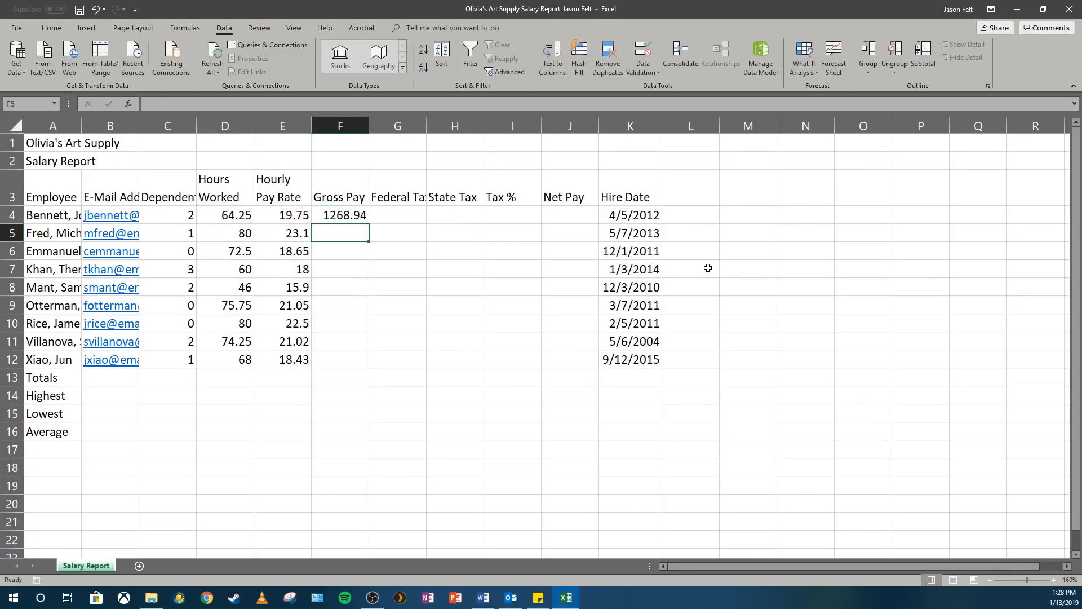
# - Test the gross pay formula by setting the first employee's hours worked to 70, then undo that change
pyautogui.click(355, 215)
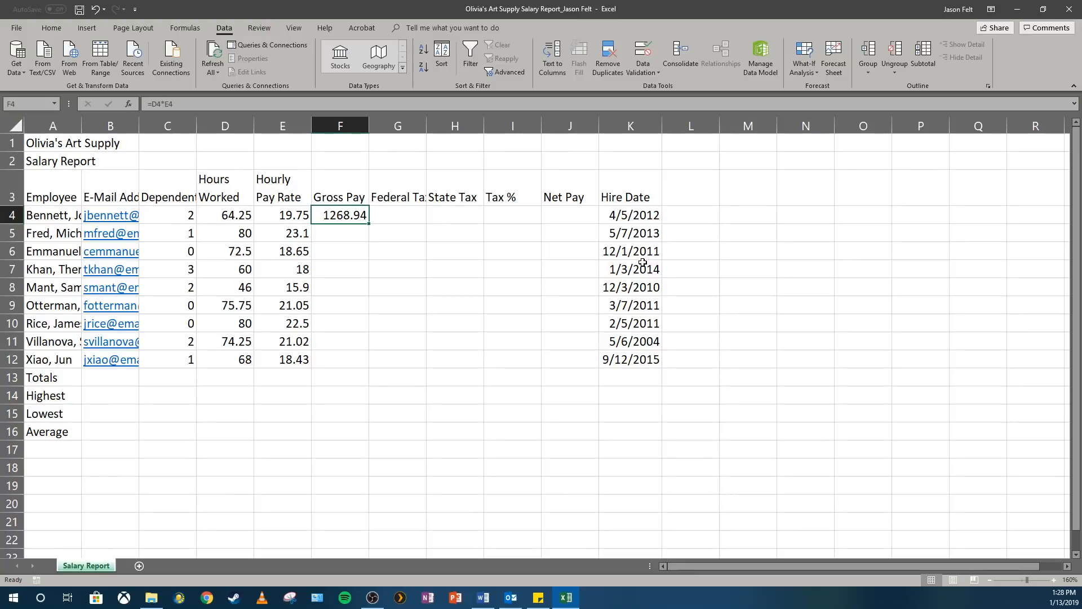
pyautogui.click(226, 218)
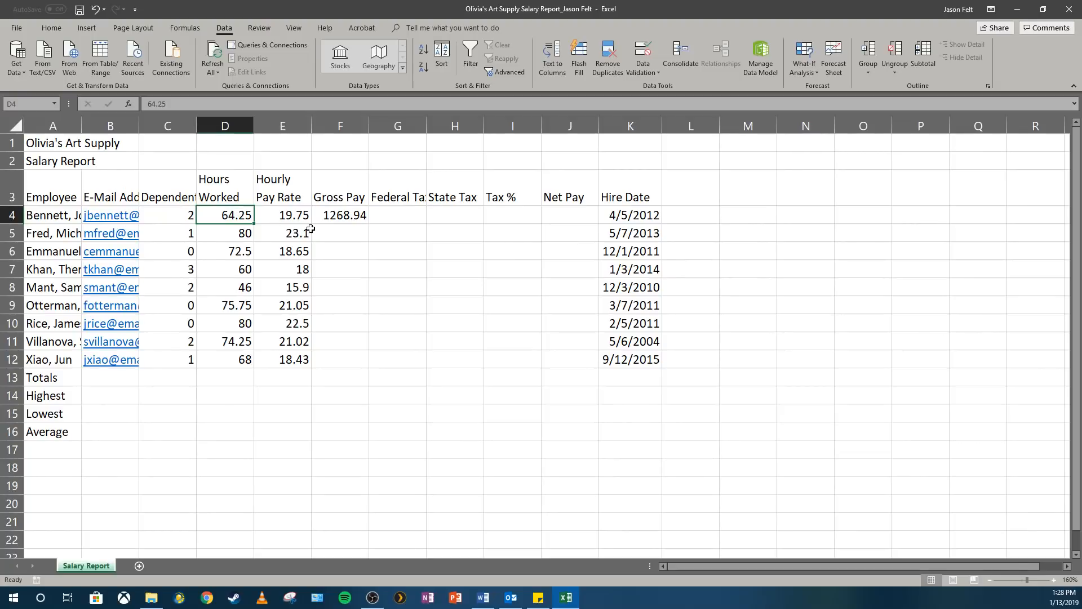
pyautogui.write('70')
pyautogui.press('Return')
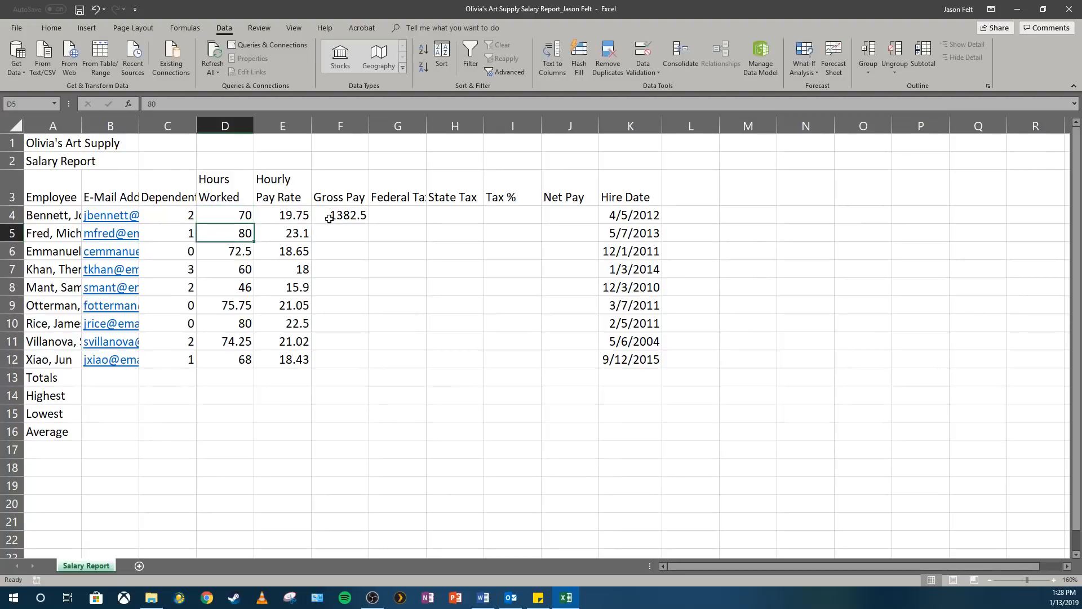
pyautogui.click(94, 10)
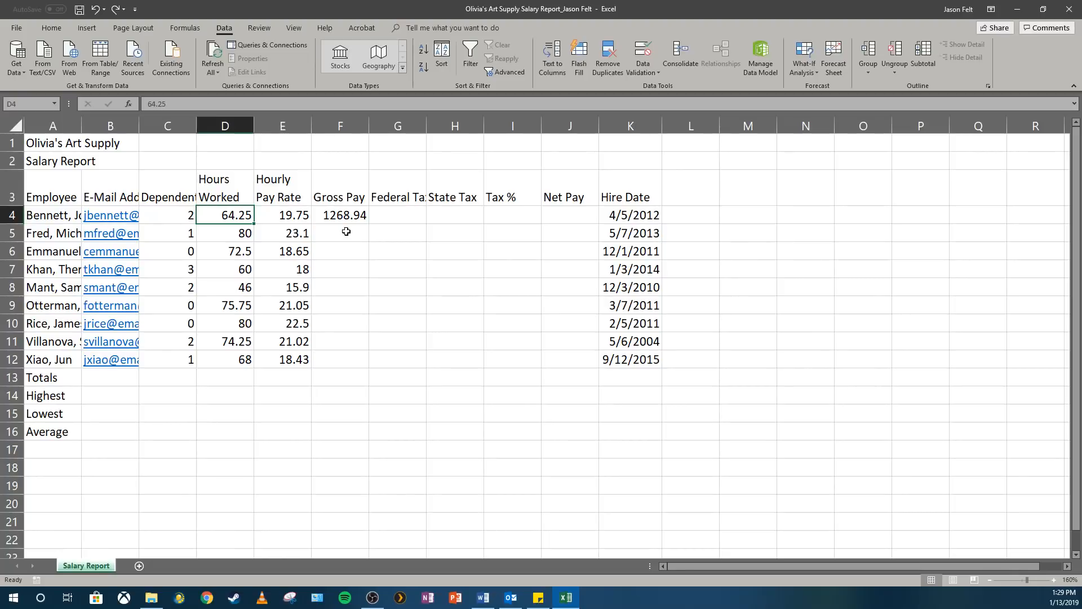
# - Enter the Federal Tax formula =0.22*(F4-C4*24.32) in G4 and reselect the cell
pyautogui.click(389, 214)
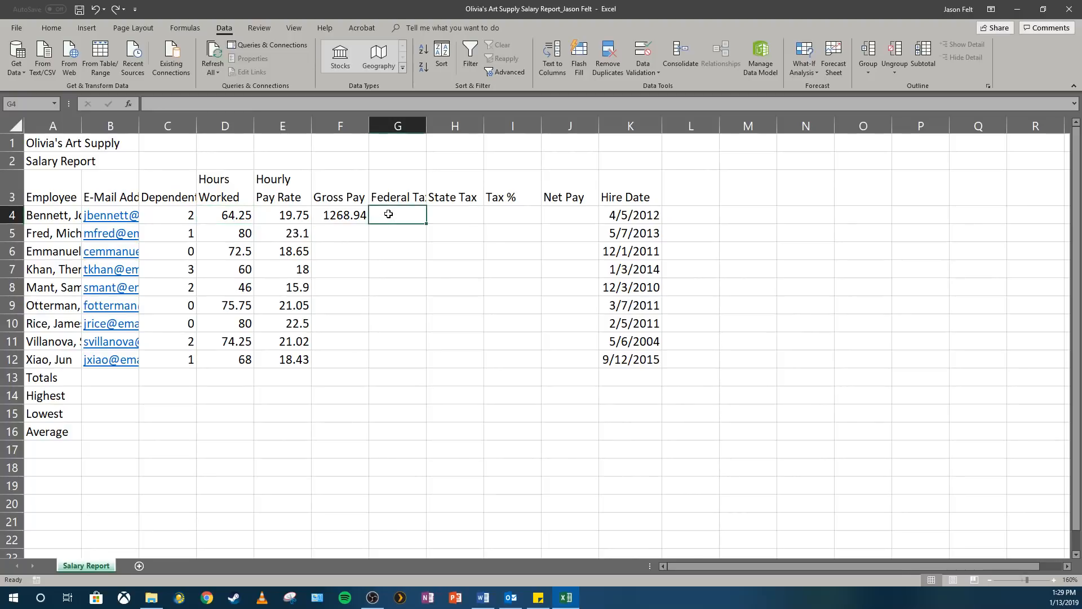
pyautogui.write('=')
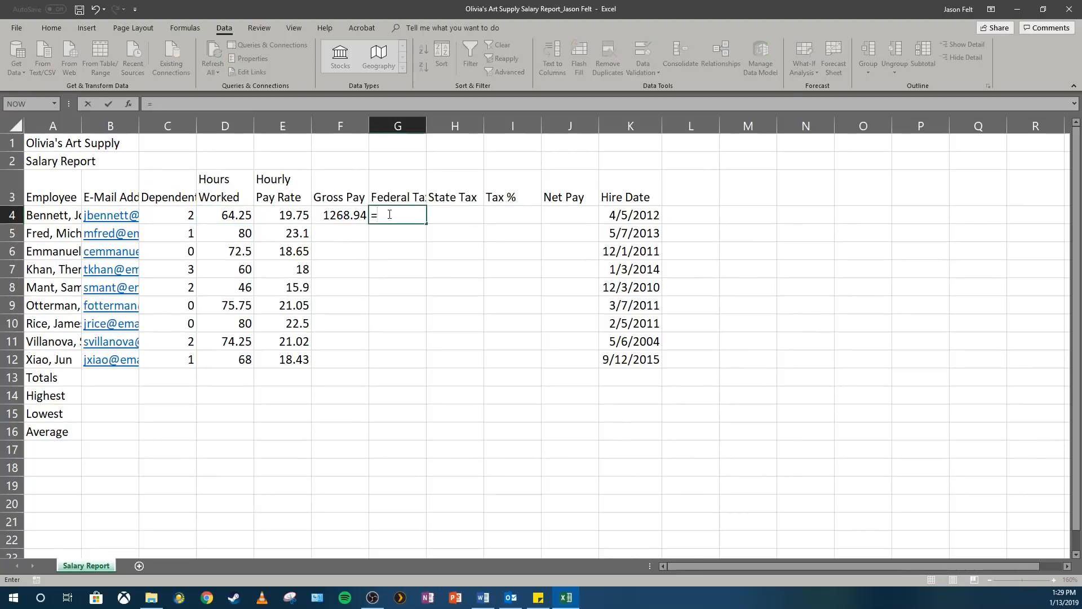
pyautogui.write('0.22*(')
pyautogui.click(346, 215)
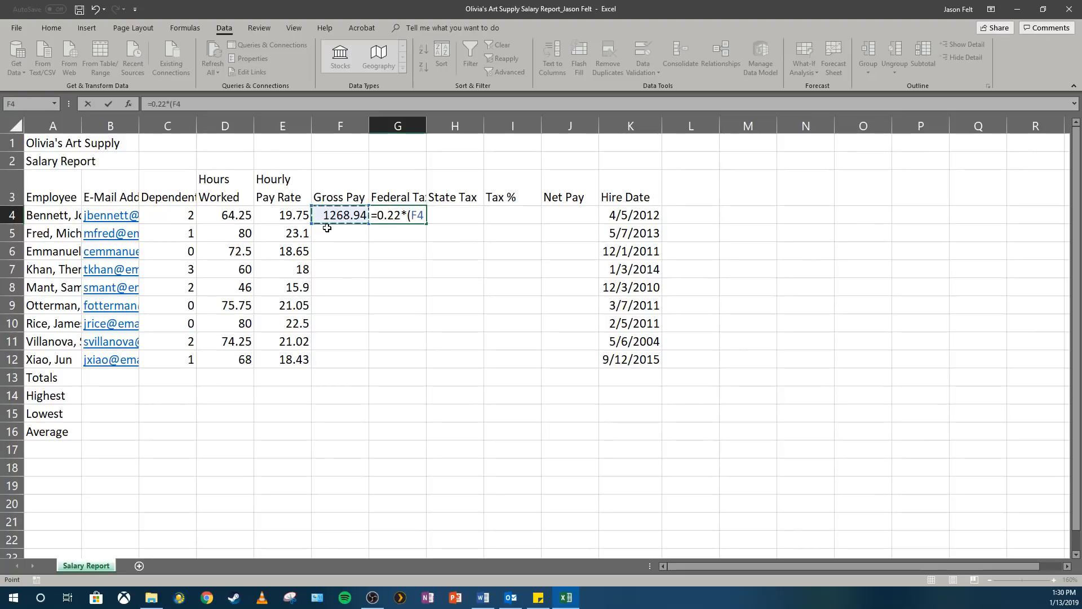
pyautogui.write('-')
pyautogui.click(185, 214)
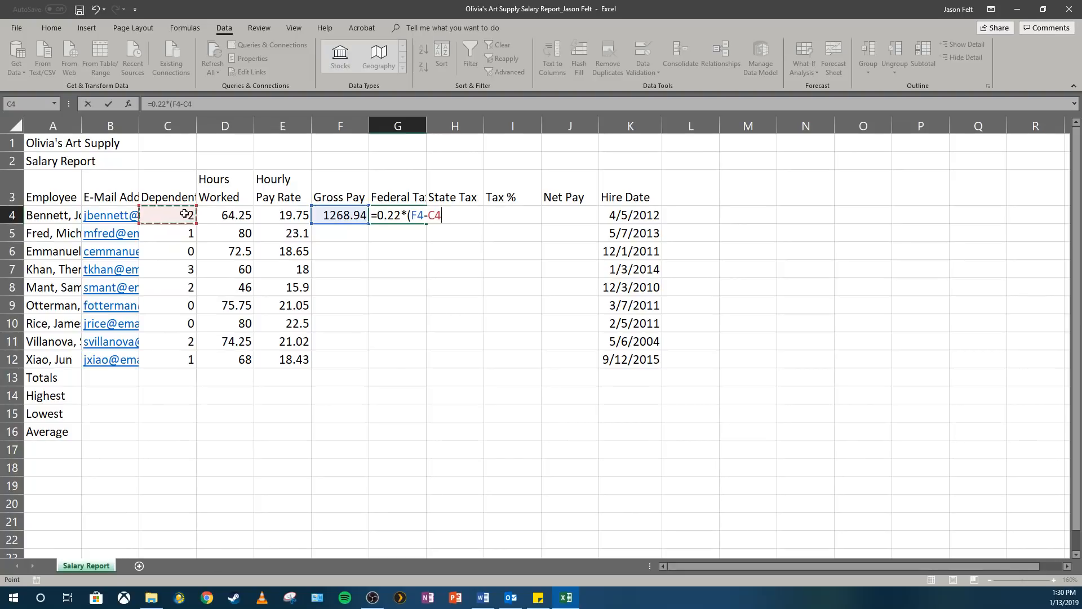
pyautogui.write('*24.32)')
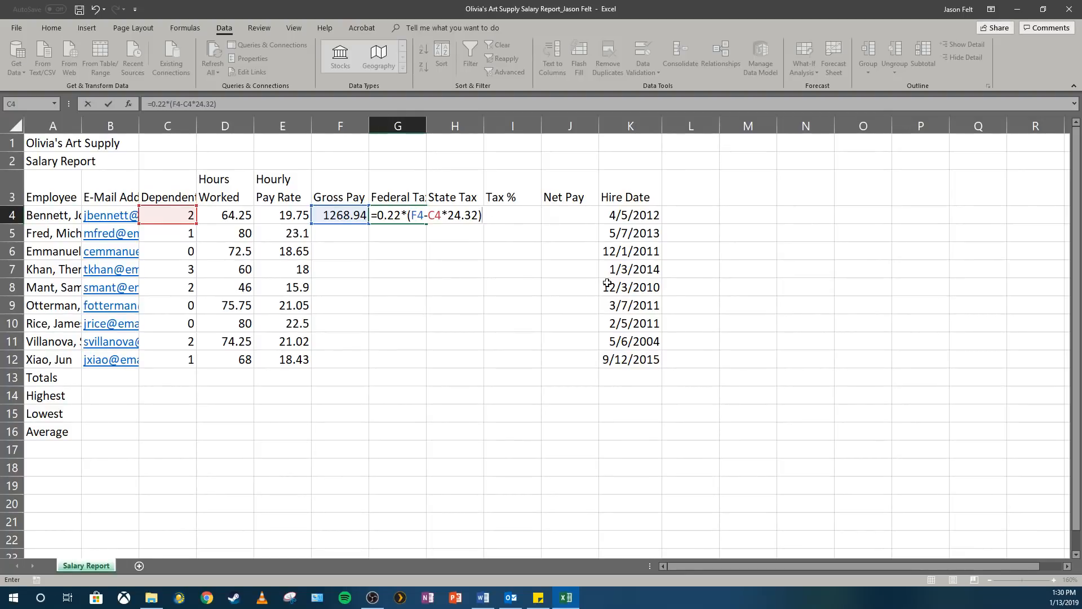
pyautogui.press('Return')
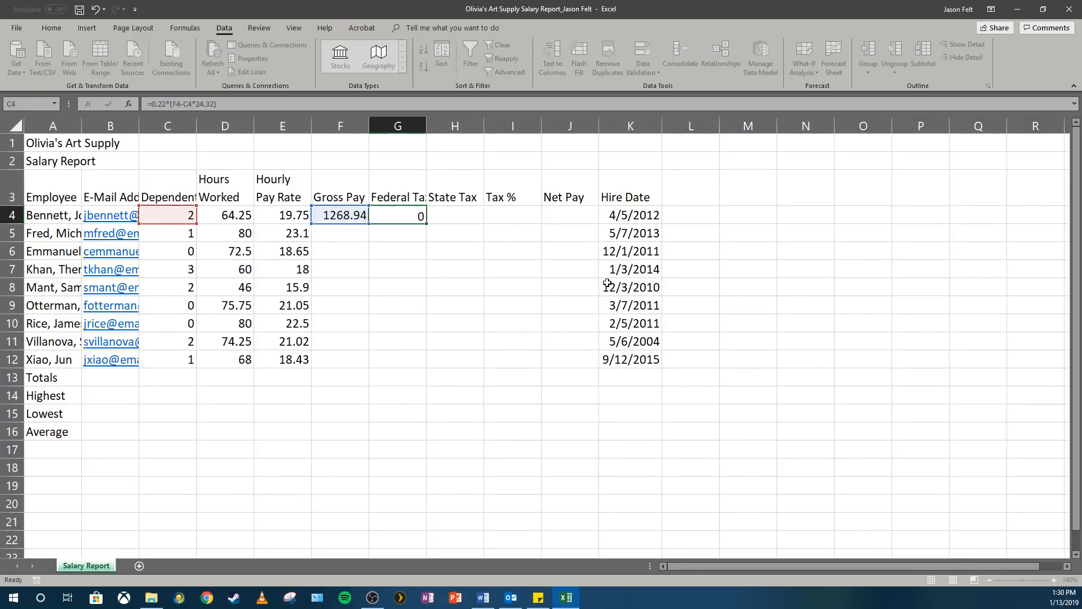
pyautogui.press('Up')
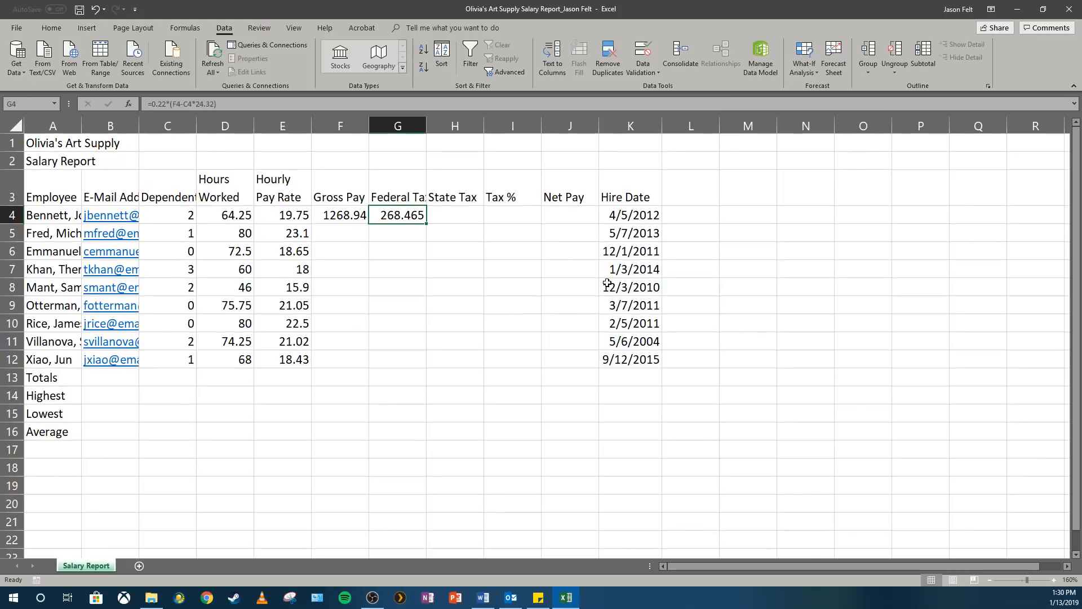
# - Enter the State Tax formula =0.04*F4 in H4 and reselect the cell
pyautogui.click(460, 211)
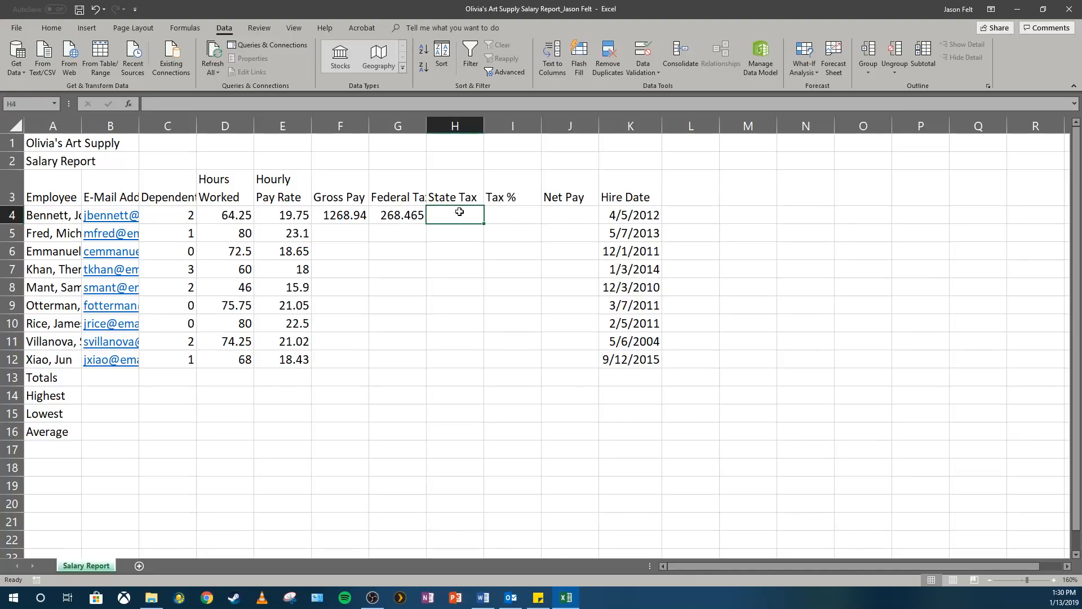
pyautogui.write('=')
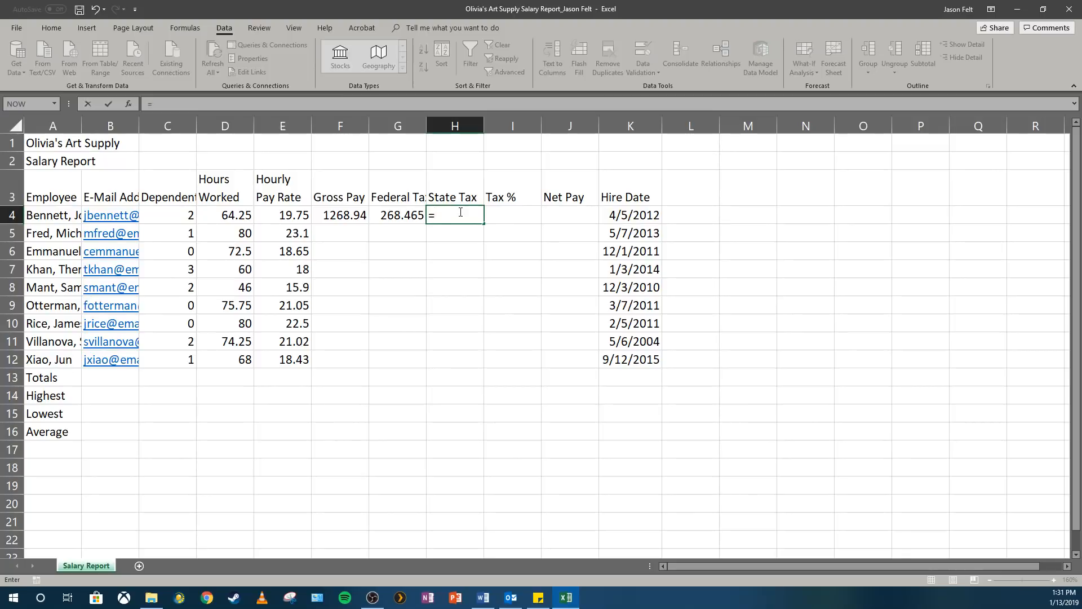
pyautogui.write('0.04*')
pyautogui.click(343, 213)
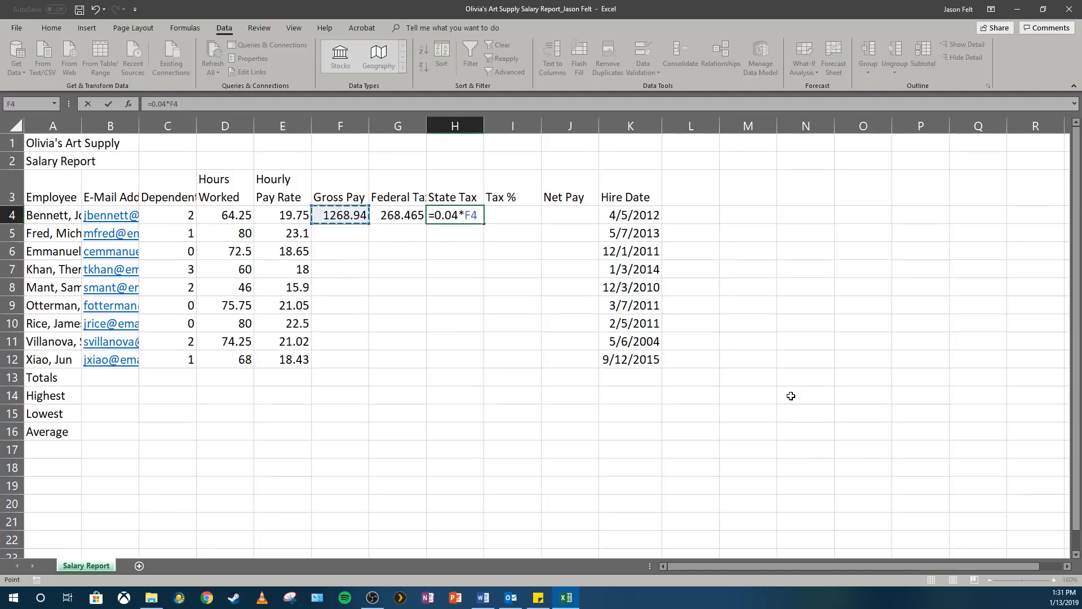
pyautogui.press('Return')
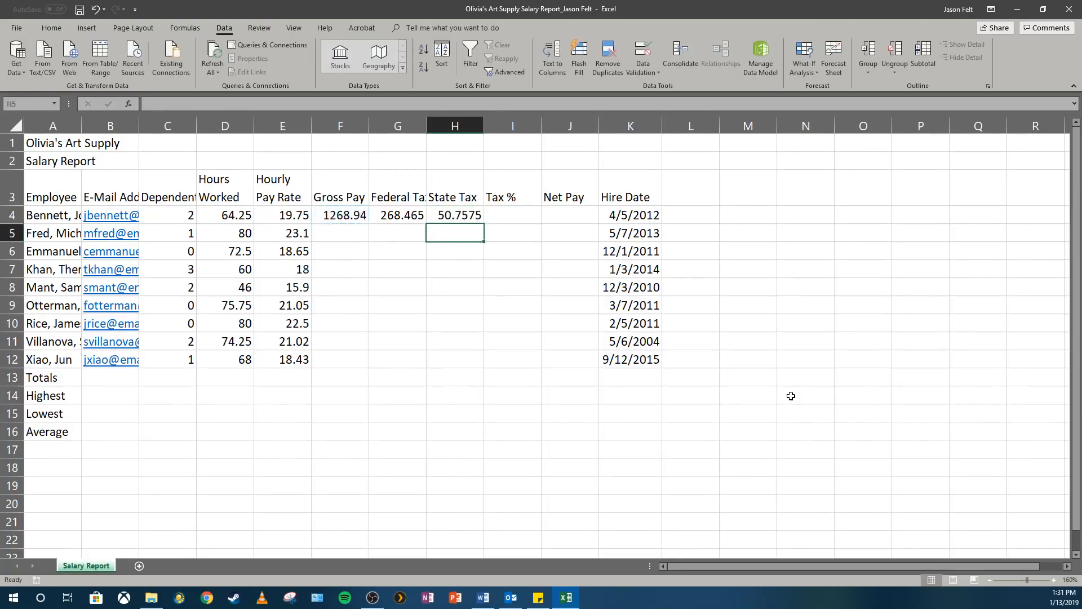
pyautogui.press('Up')
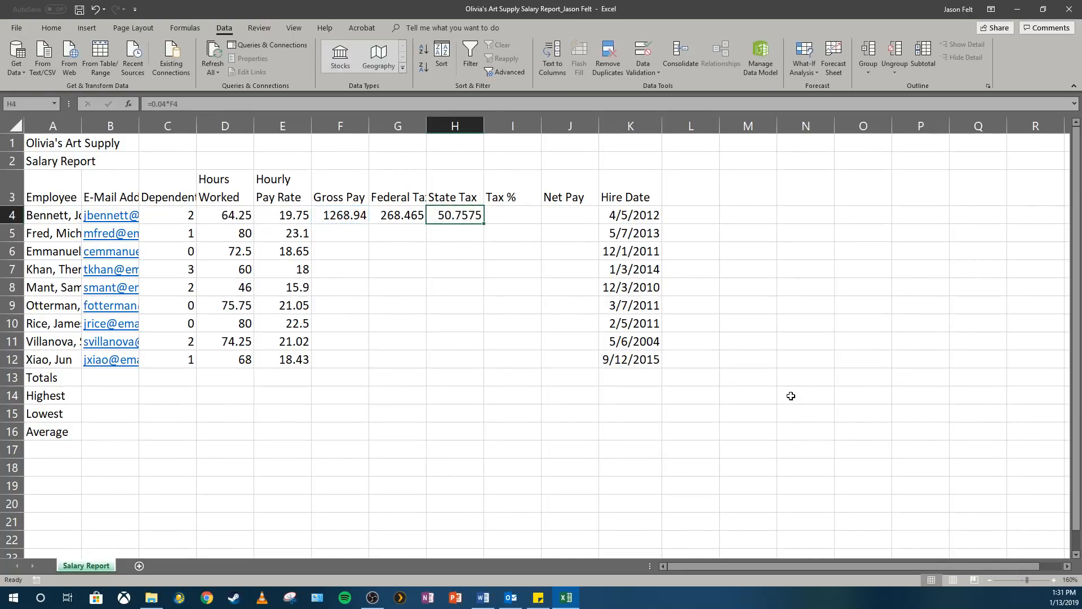
# - Enter the Tax % formula =(G4+H4)/F4 in I4 and reselect the cell
pyautogui.press('Right')
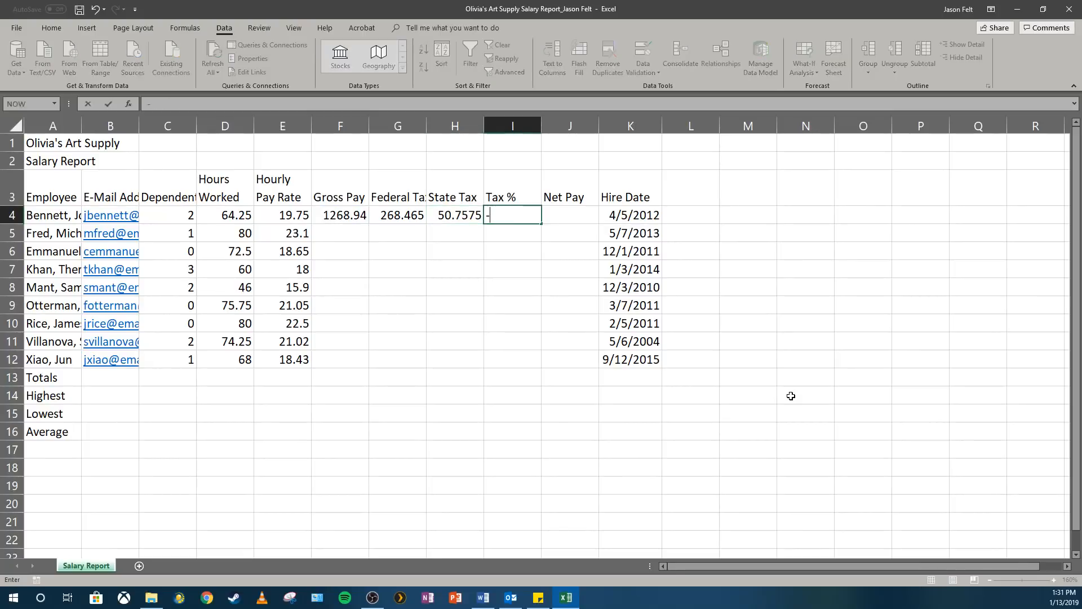
pyautogui.write('=(')
pyautogui.click(401, 215)
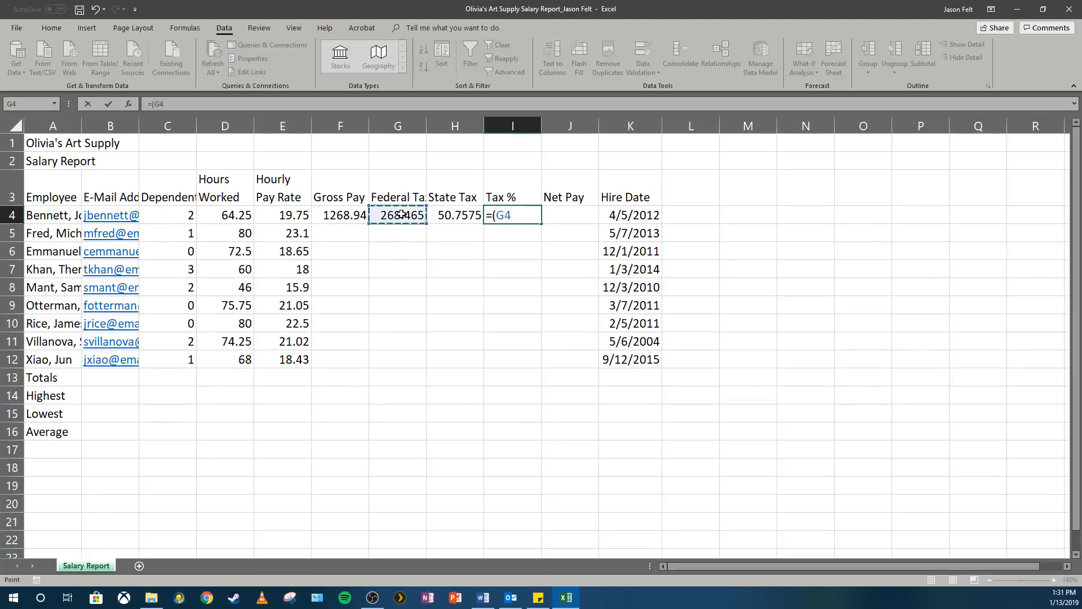
pyautogui.write('+')
pyautogui.click(449, 216)
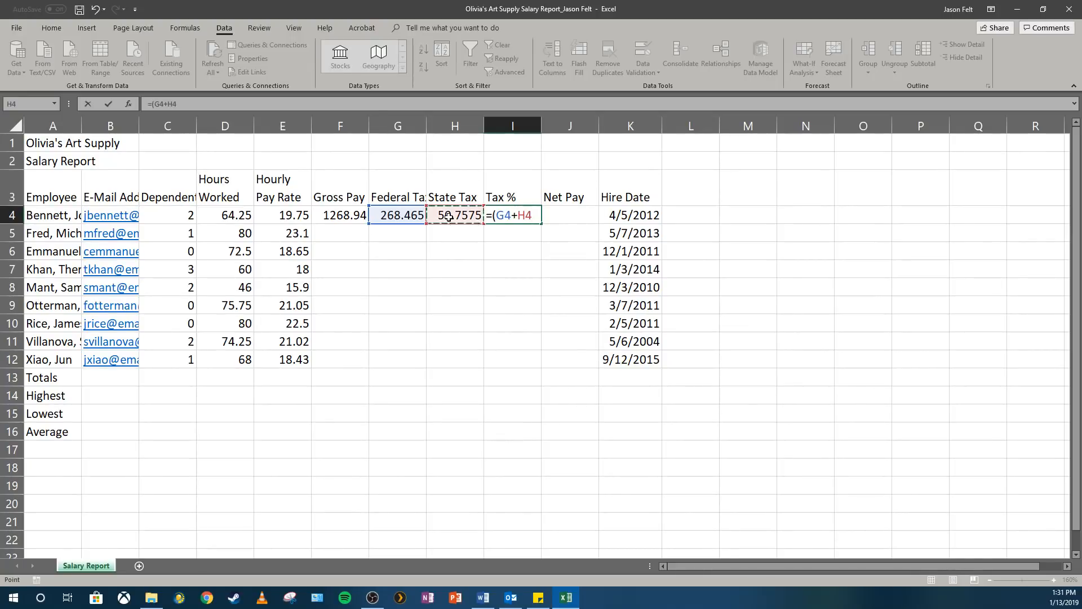
pyautogui.write(')/')
pyautogui.click(345, 215)
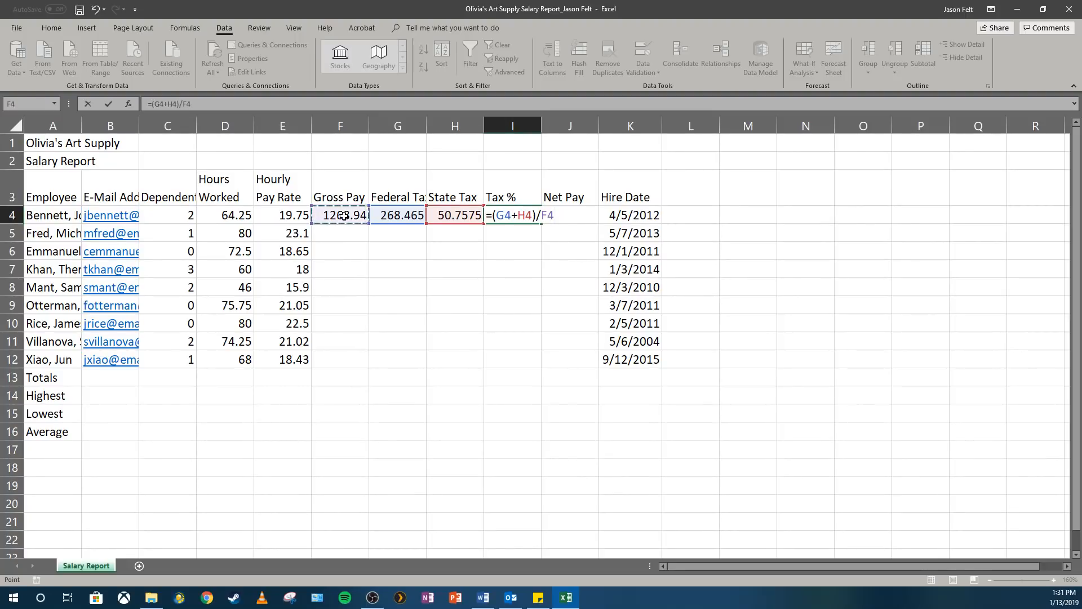
pyautogui.press('Return')
pyautogui.press('Up')
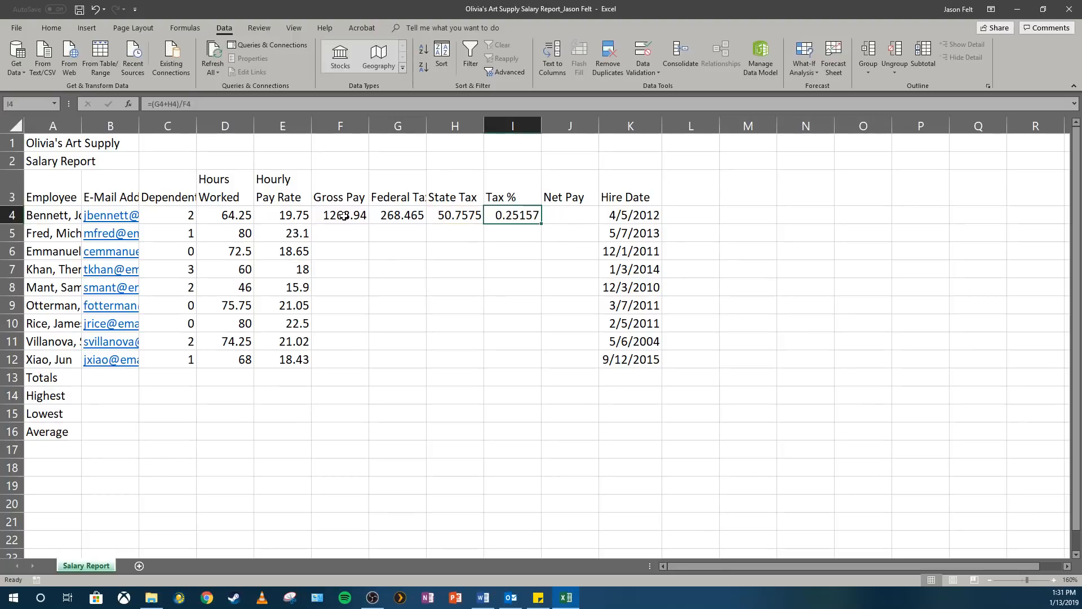
# - Enter the Net Pay formula =F4-(G4+H4) in J4
pyautogui.press('Right')
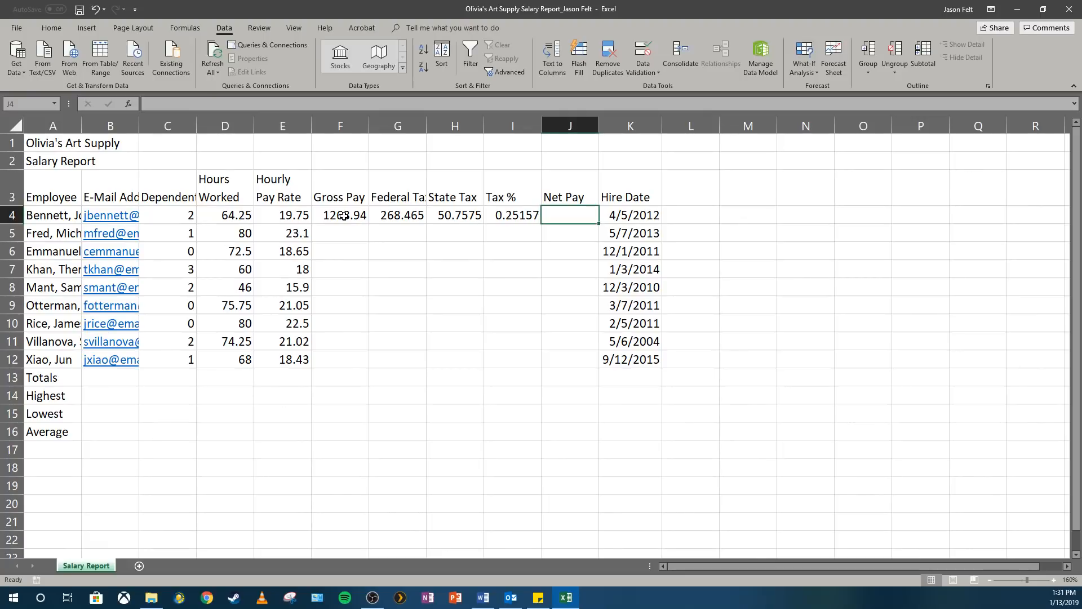
pyautogui.write('=')
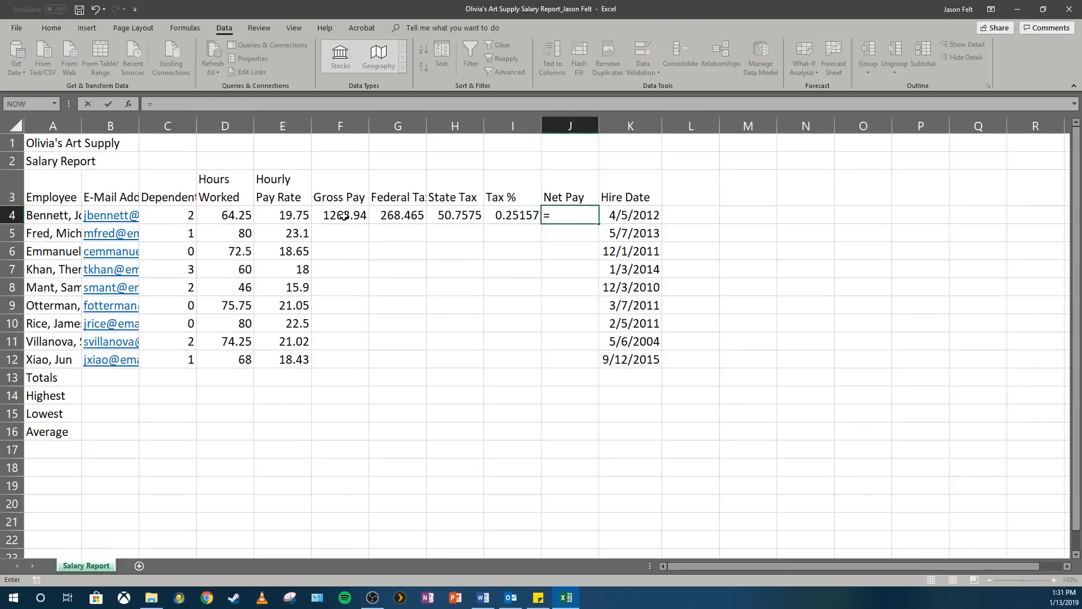
pyautogui.click(343, 216)
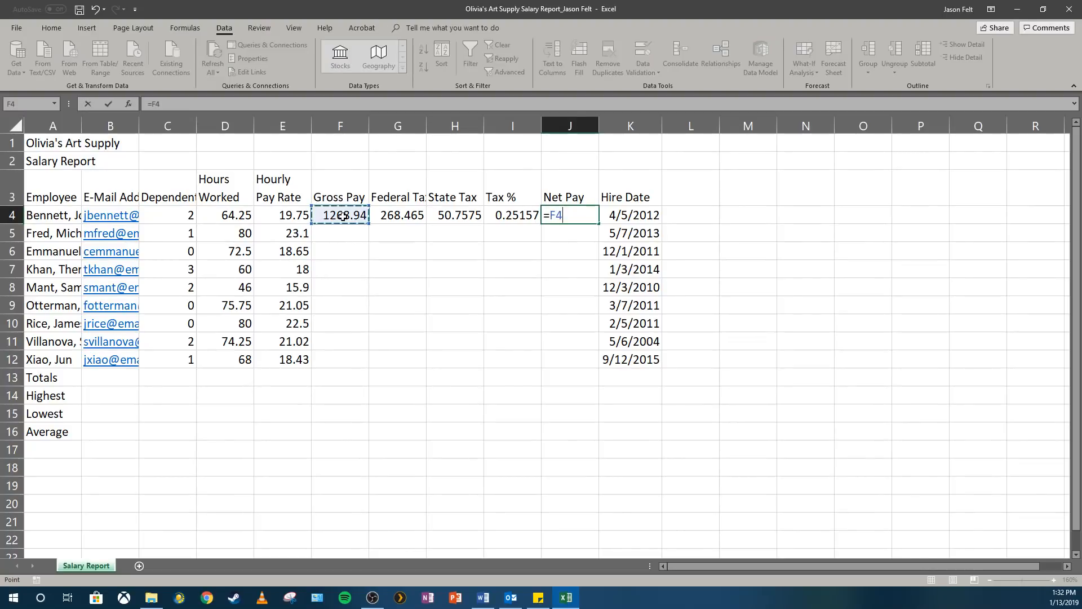
pyautogui.write('-(')
pyautogui.click(401, 216)
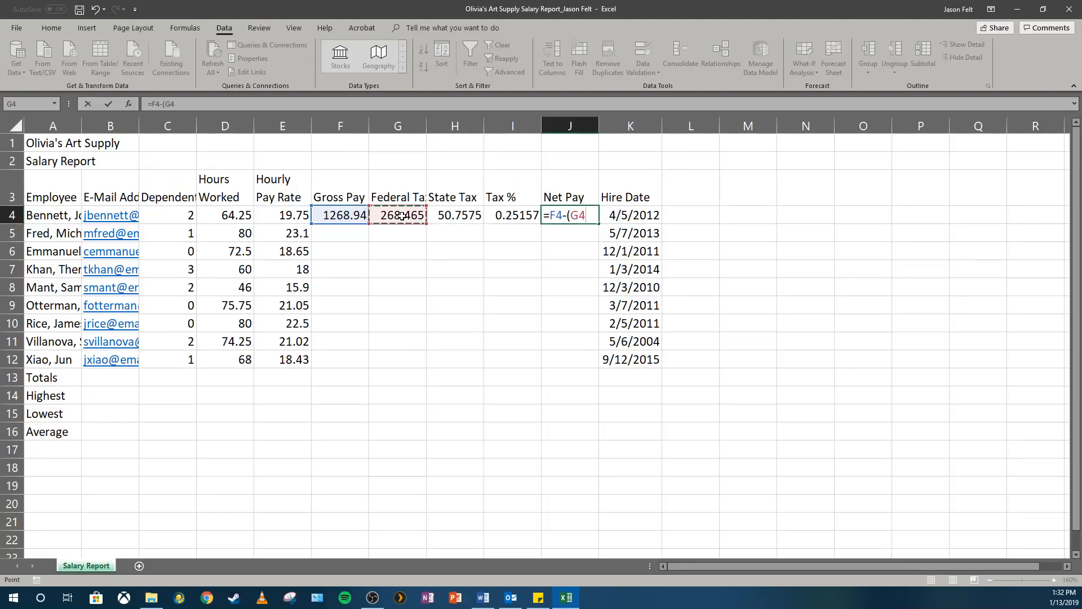
pyautogui.write('+')
pyautogui.click(454, 216)
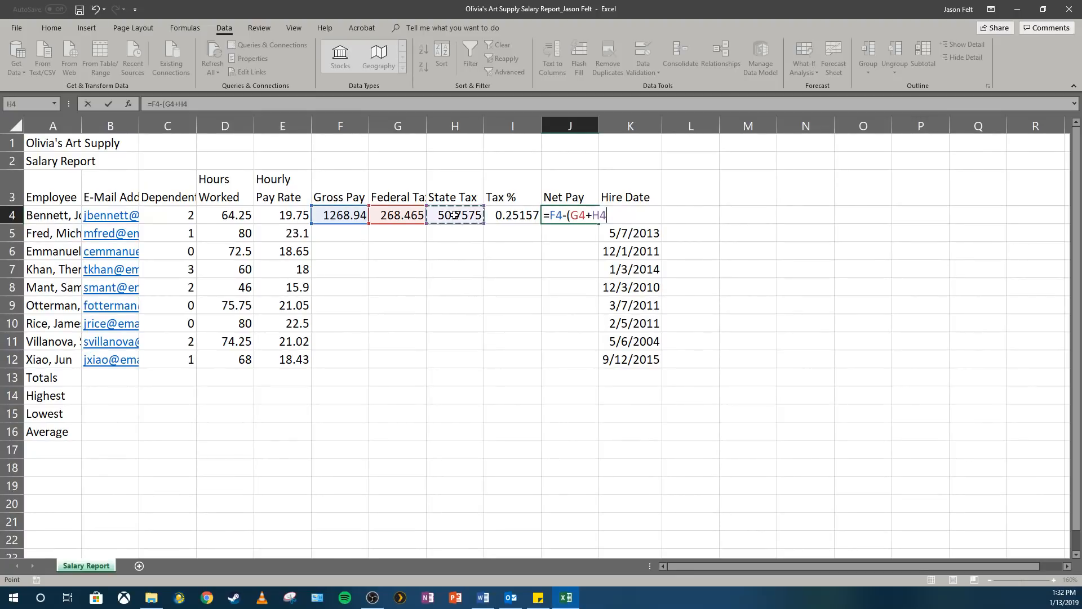
pyautogui.write(')')
pyautogui.press('Return')
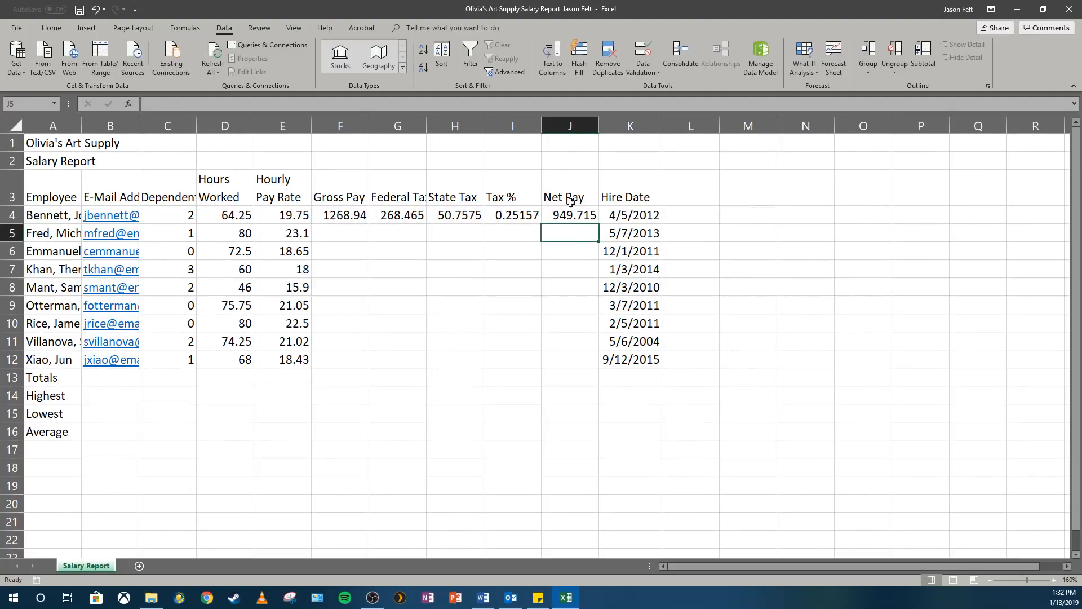
# - Examine the Gross Pay formula in F4 alongside the Hours Worked and Hourly Pay Rate cells it uses
pyautogui.click(360, 219)
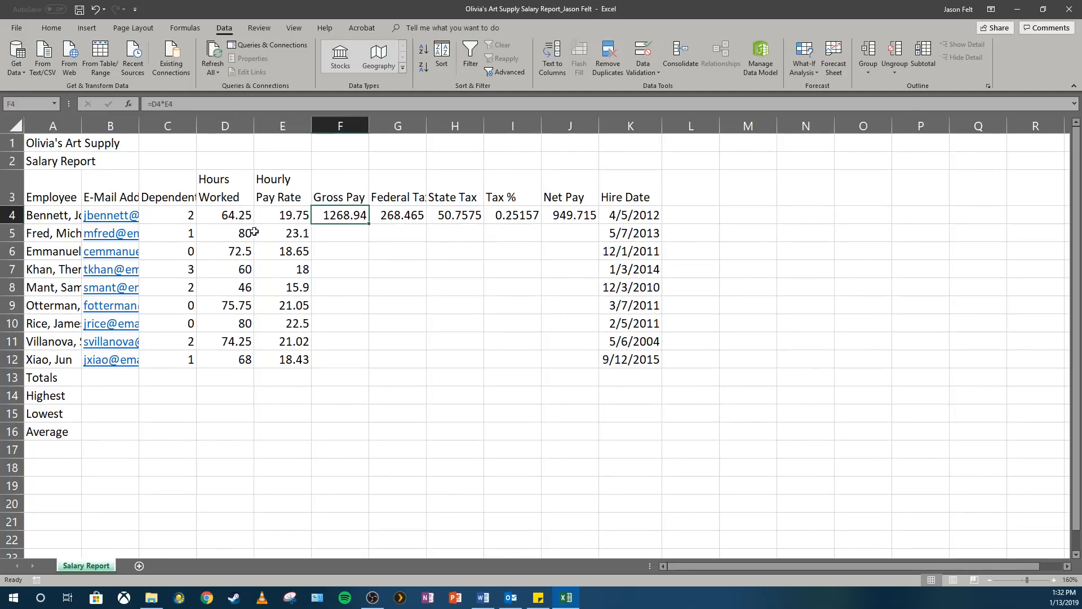
pyautogui.click(235, 216)
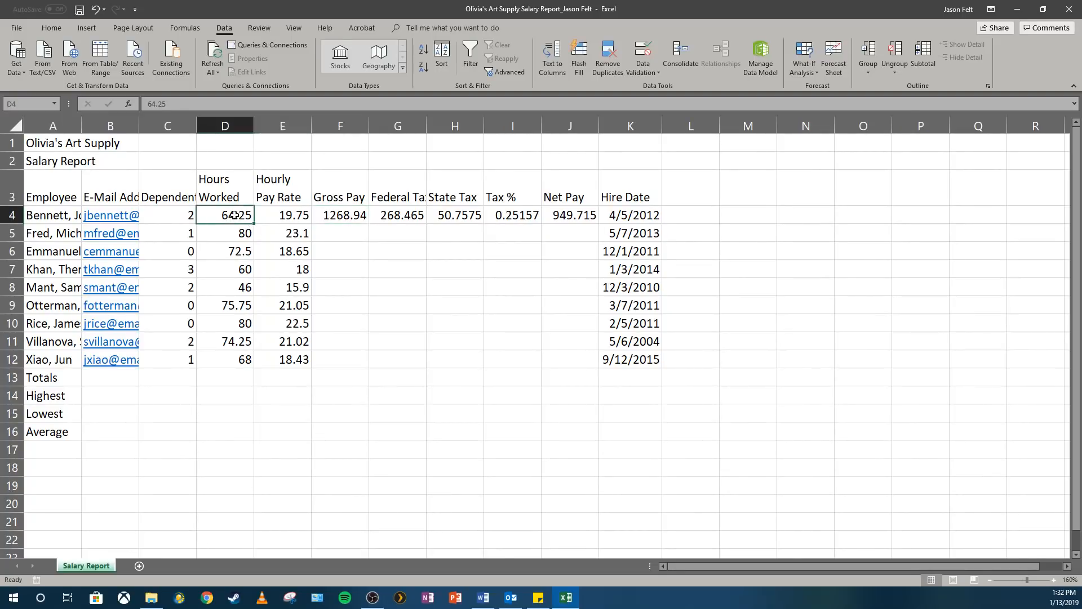
pyautogui.click(290, 214)
pyautogui.click(231, 214)
pyautogui.click(305, 217)
pyautogui.click(241, 212)
pyautogui.click(349, 220)
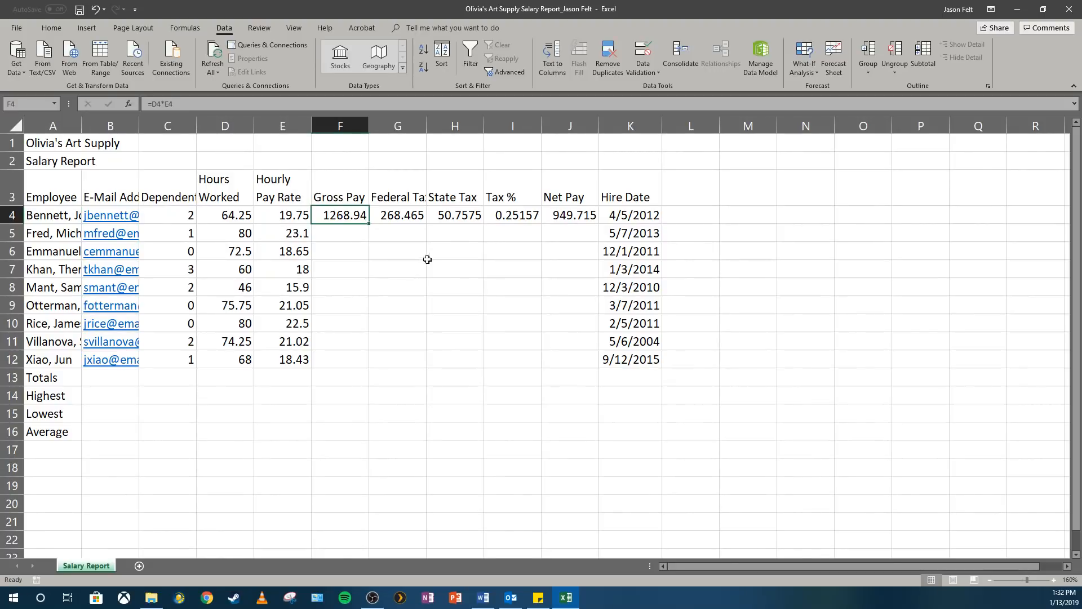
# - Examine the Federal Tax, State Tax, Tax % and Net Pay formulas across row 4
pyautogui.click(398, 217)
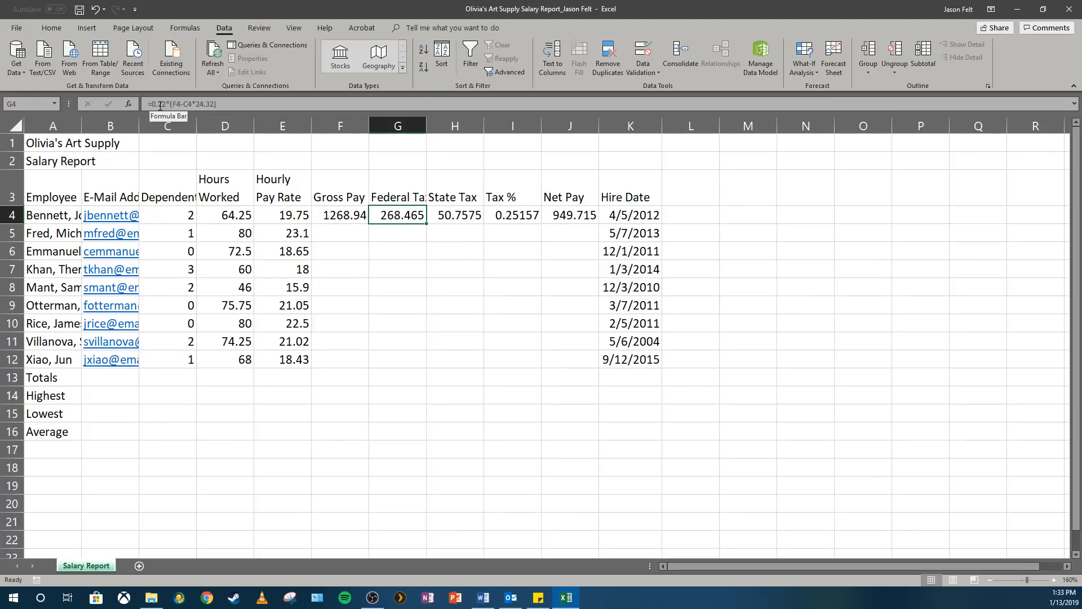
pyautogui.click(332, 212)
pyautogui.click(386, 217)
pyautogui.click(456, 215)
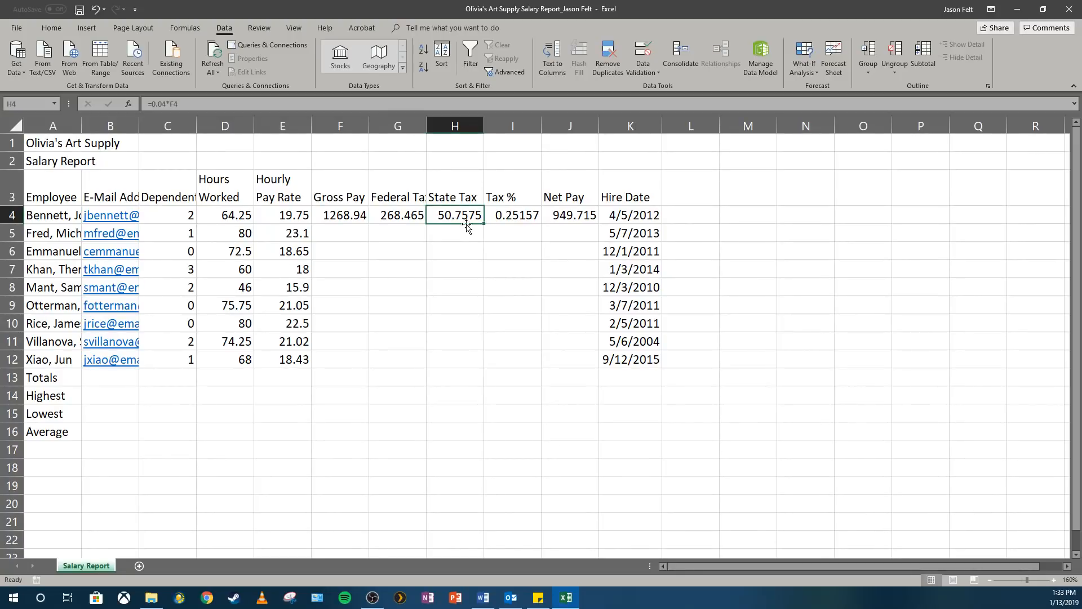
pyautogui.click(376, 218)
pyautogui.click(447, 214)
pyautogui.click(409, 214)
pyautogui.click(447, 213)
pyautogui.click(513, 216)
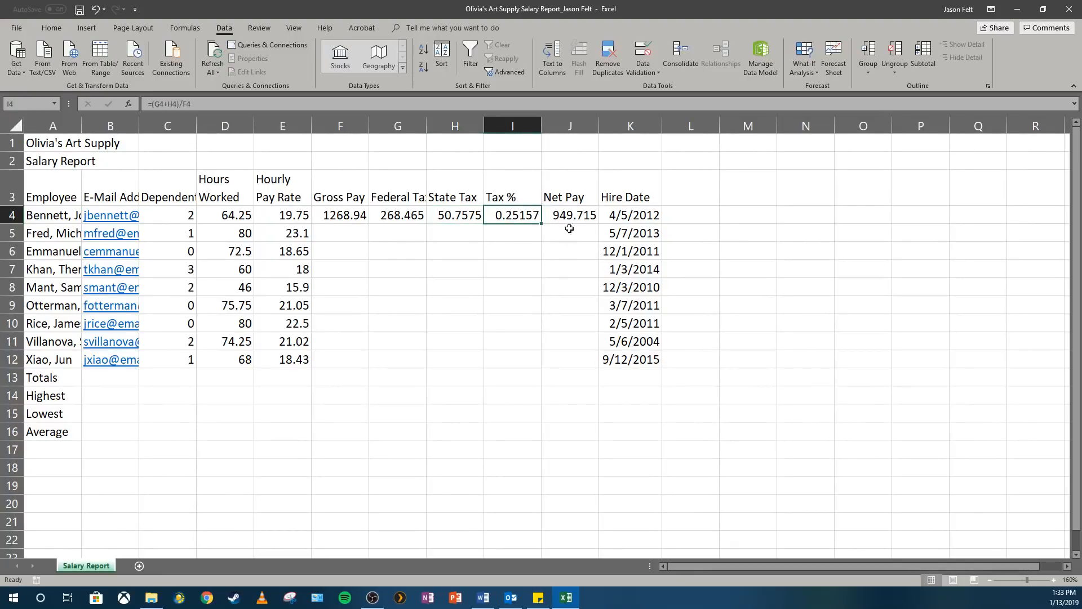
pyautogui.click(566, 211)
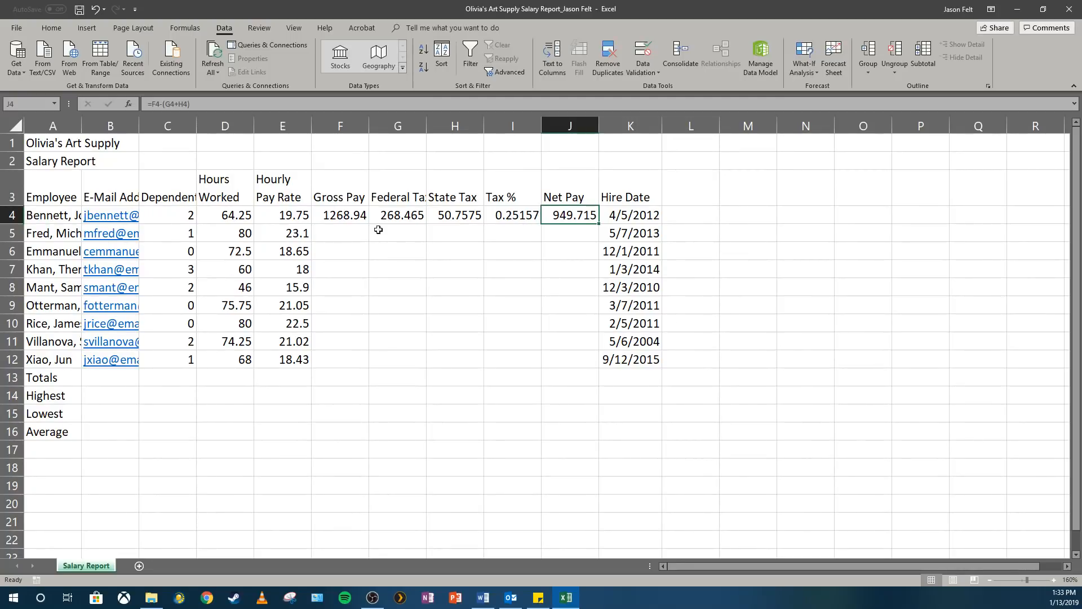
# - Review the row 4 payroll formulas again together with their hours and pay rate input cells
pyautogui.click(347, 214)
pyautogui.click(399, 214)
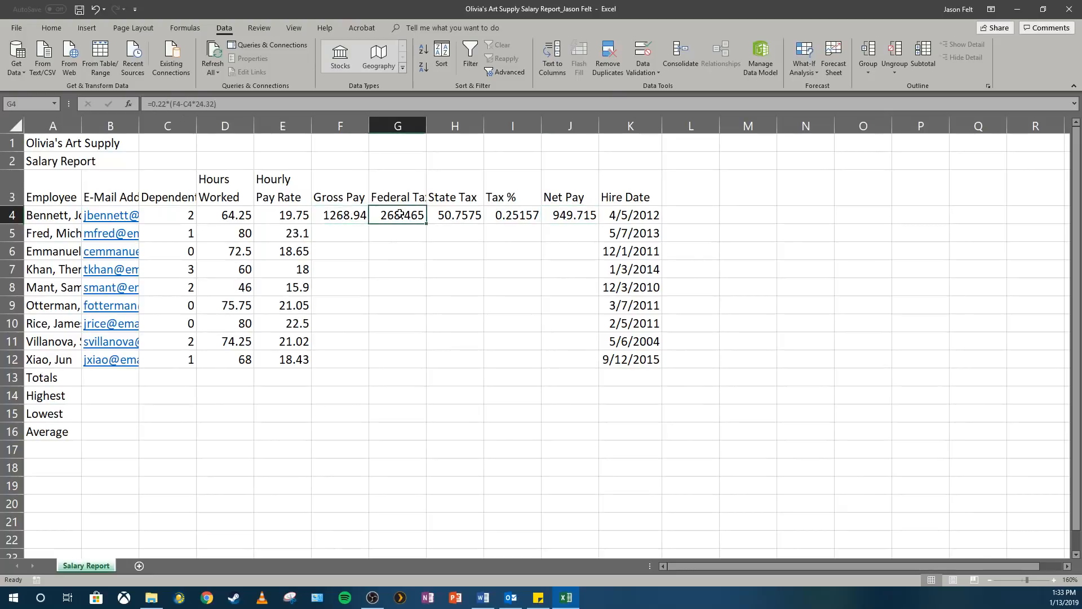
pyautogui.click(460, 213)
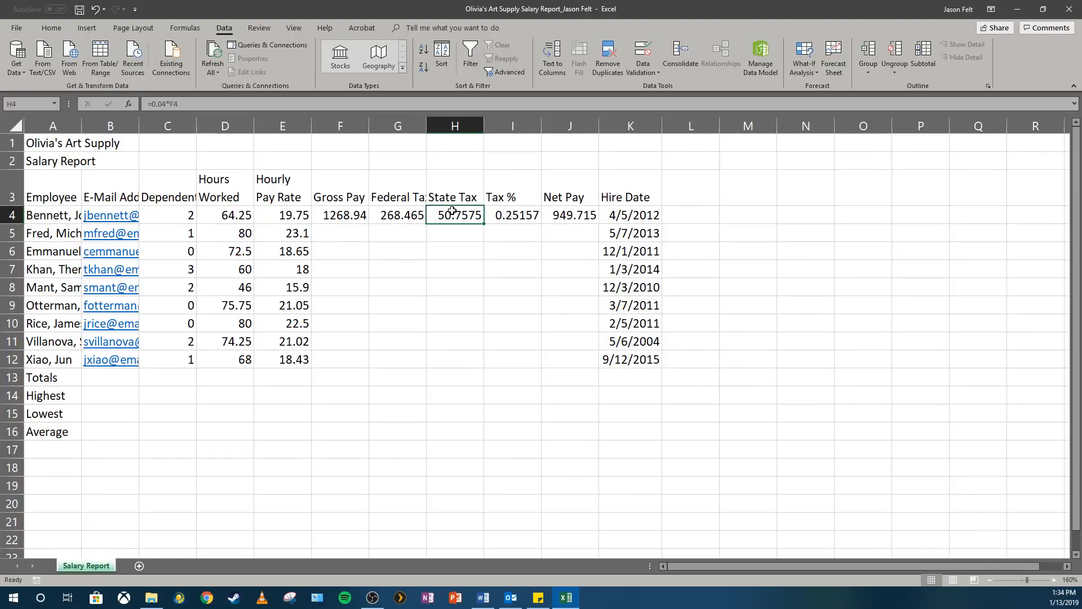
pyautogui.click(338, 209)
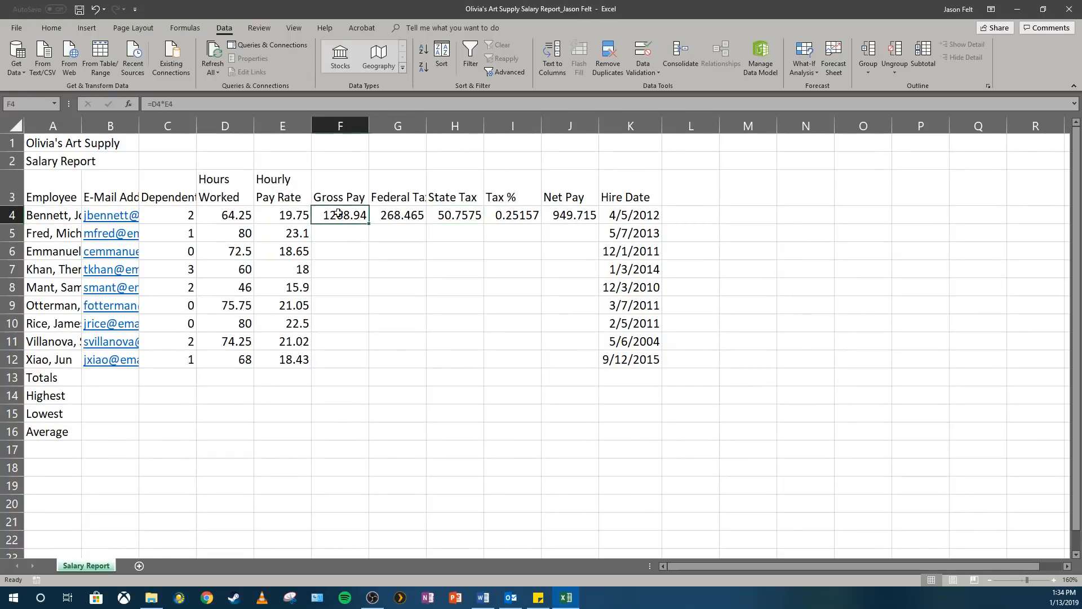
pyautogui.click(571, 208)
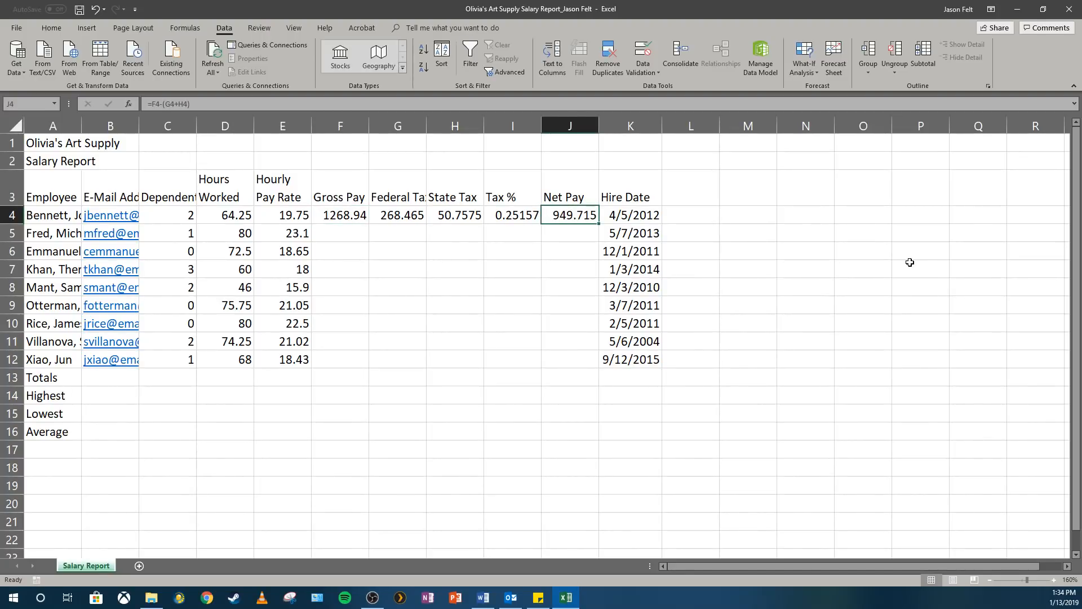
pyautogui.click(290, 215)
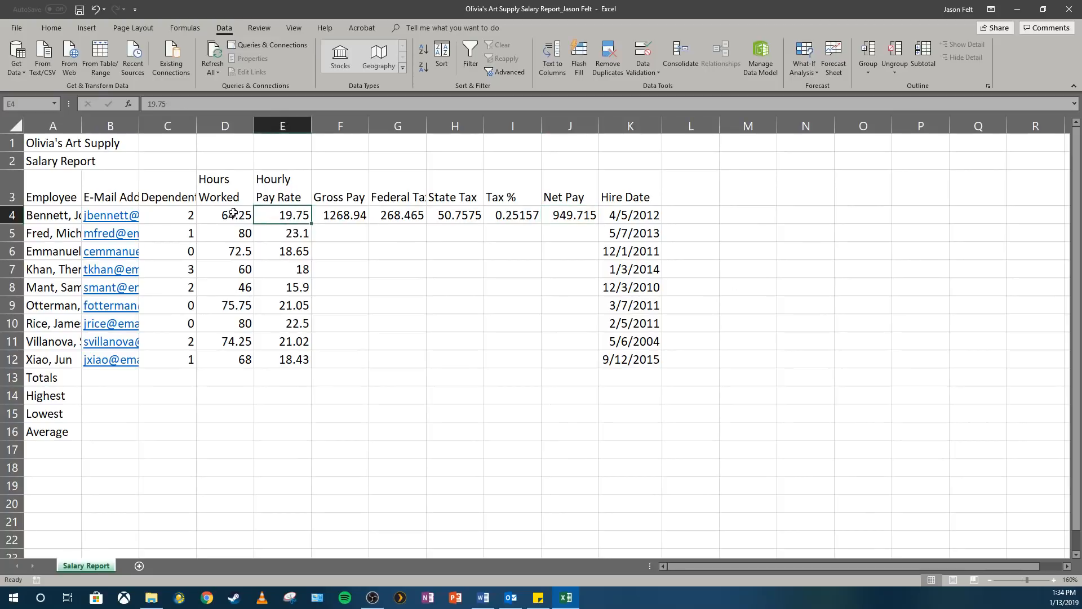
pyautogui.click(231, 211)
pyautogui.click(284, 209)
pyautogui.click(242, 212)
pyautogui.click(306, 215)
pyautogui.click(392, 218)
pyautogui.click(366, 221)
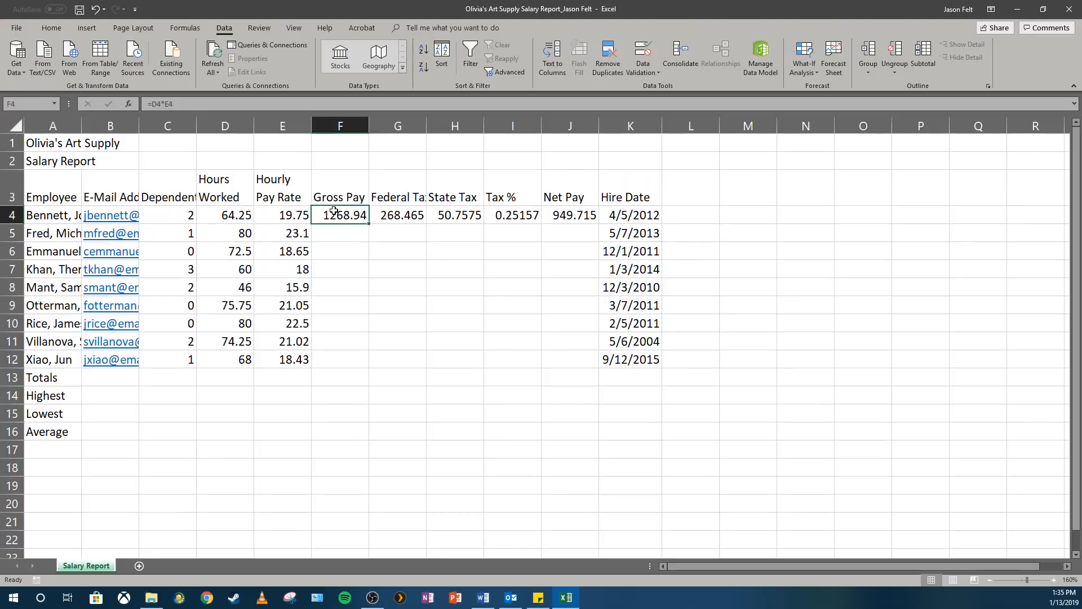
# - Select the formulas in F4 through J4 and fill them down to row 12
pyautogui.moveTo(332, 214); pyautogui.dragTo(555, 214)
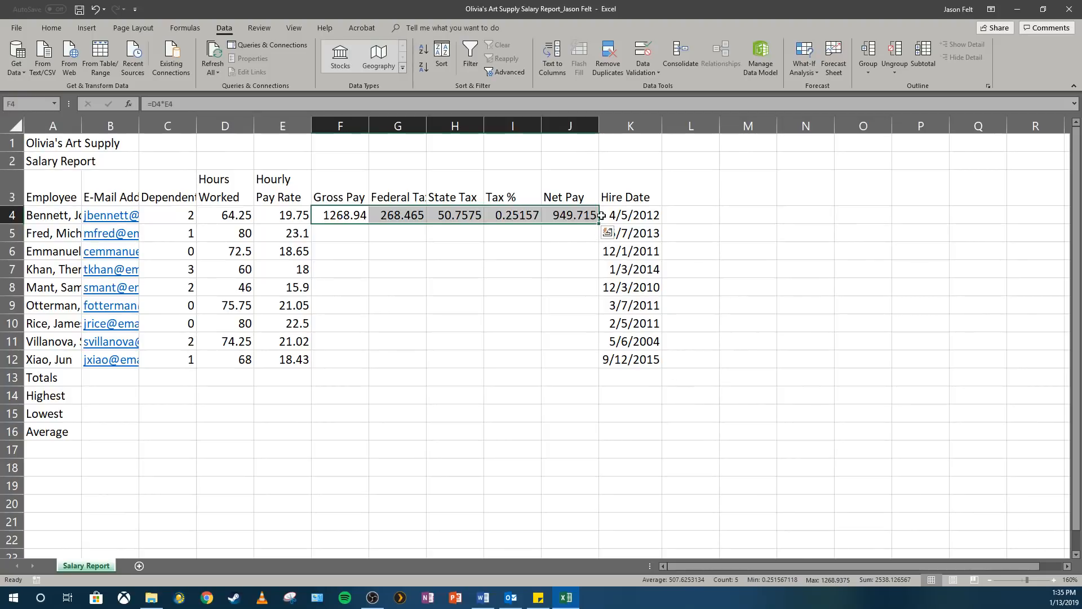
pyautogui.click(336, 215)
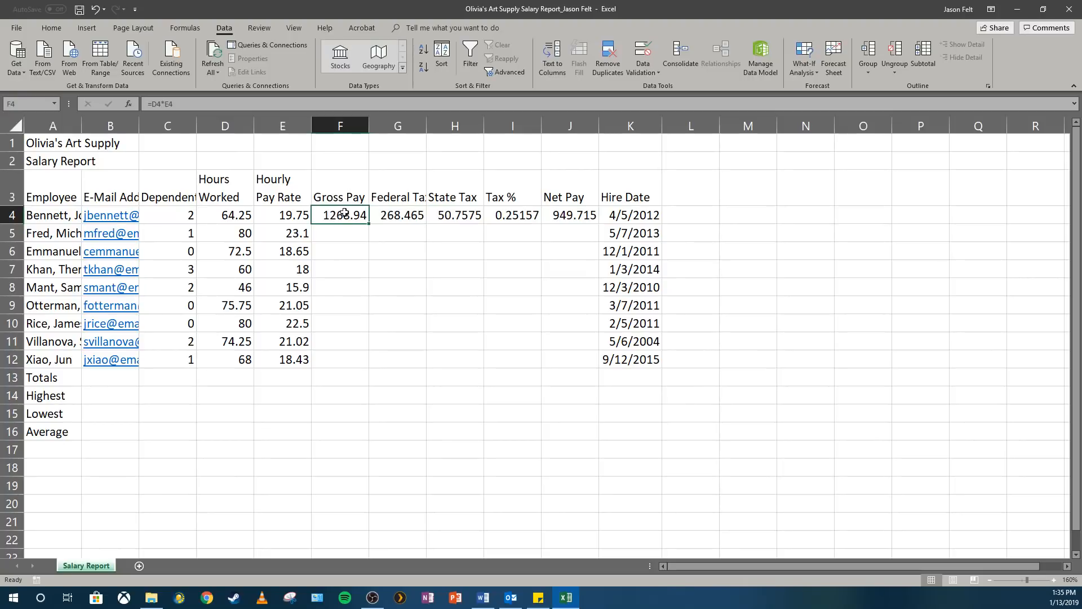
pyautogui.moveTo(337, 214); pyautogui.dragTo(513, 215)
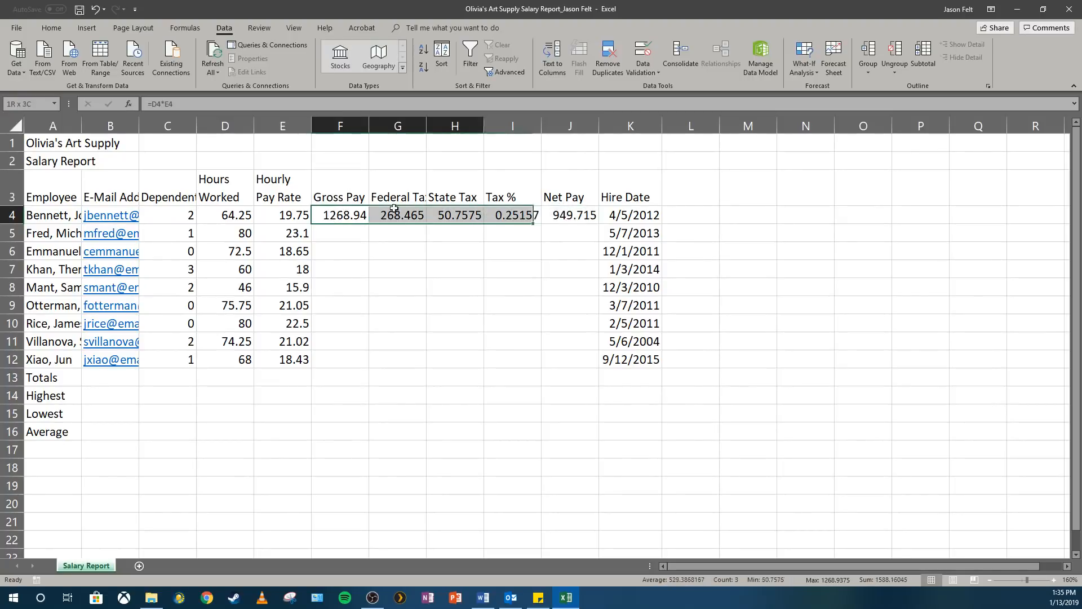
pyautogui.click(361, 215)
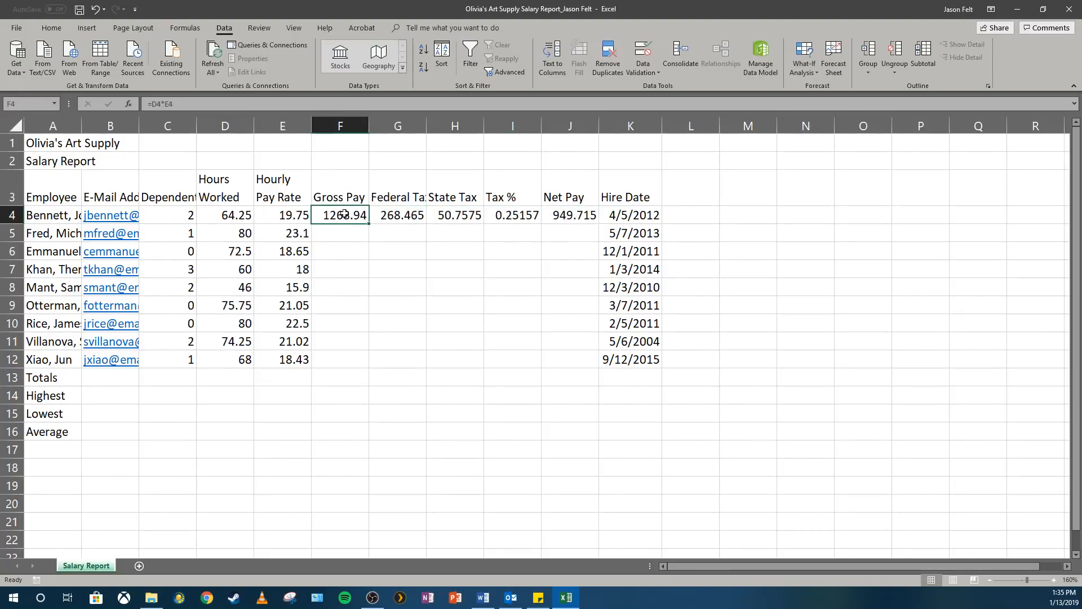
pyautogui.moveTo(352, 214); pyautogui.dragTo(549, 217)
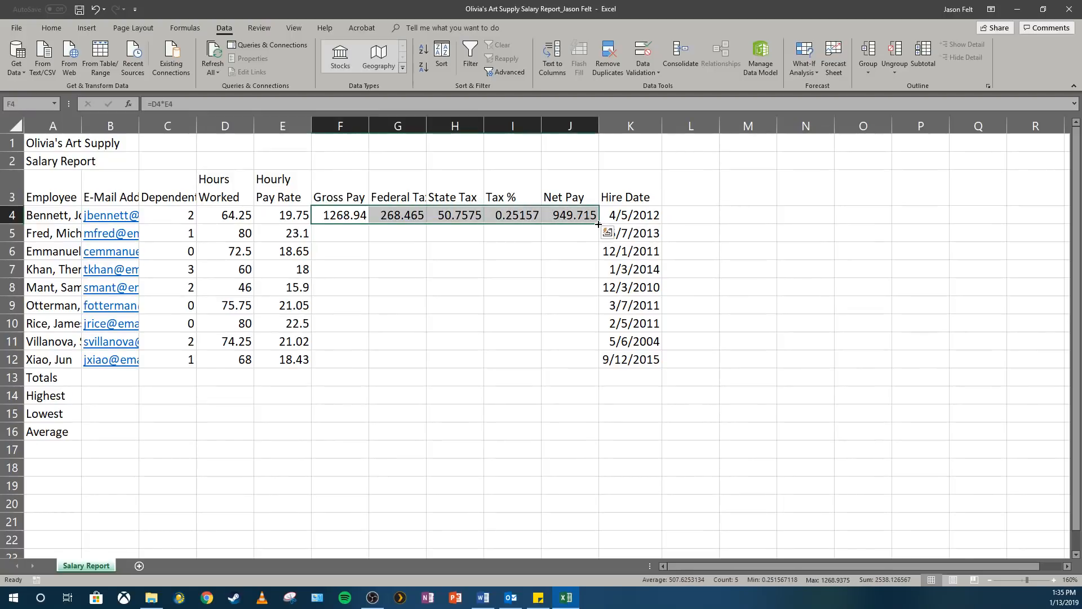
pyautogui.moveTo(598, 225); pyautogui.dragTo(602, 363)
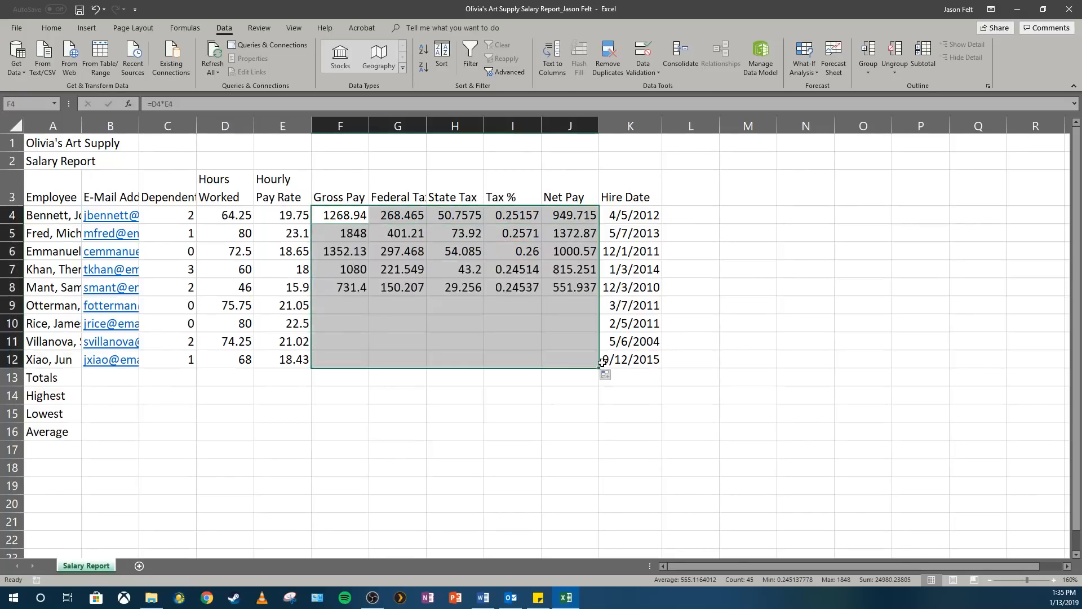
# - Check the copied formulas in the State Tax, Federal Tax and Gross Pay columns for the lower rows
pyautogui.click(459, 215)
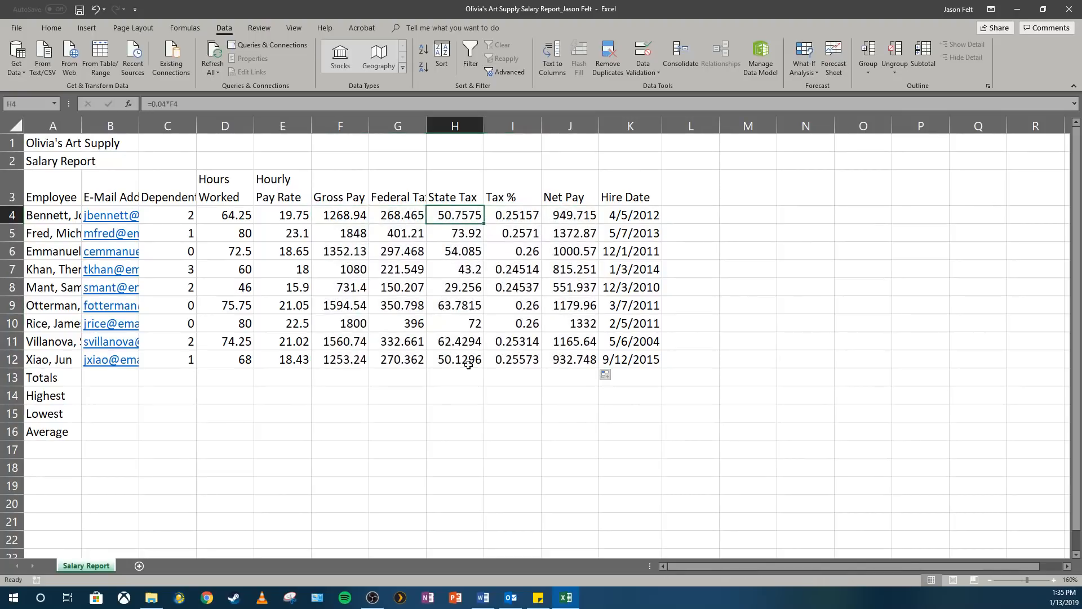
pyautogui.click(341, 221)
pyautogui.click(404, 215)
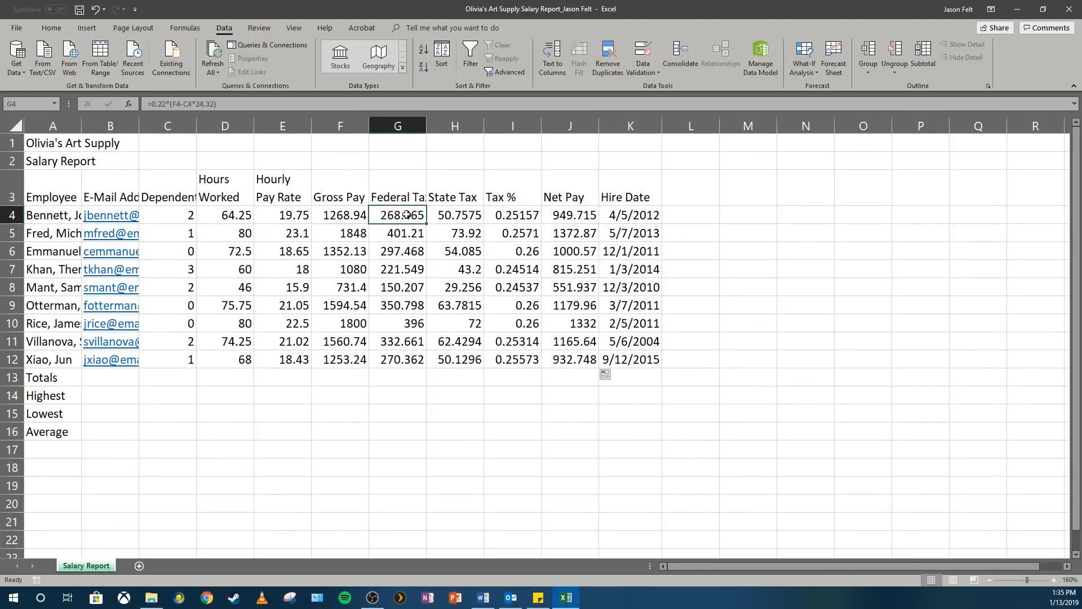
pyautogui.click(340, 208)
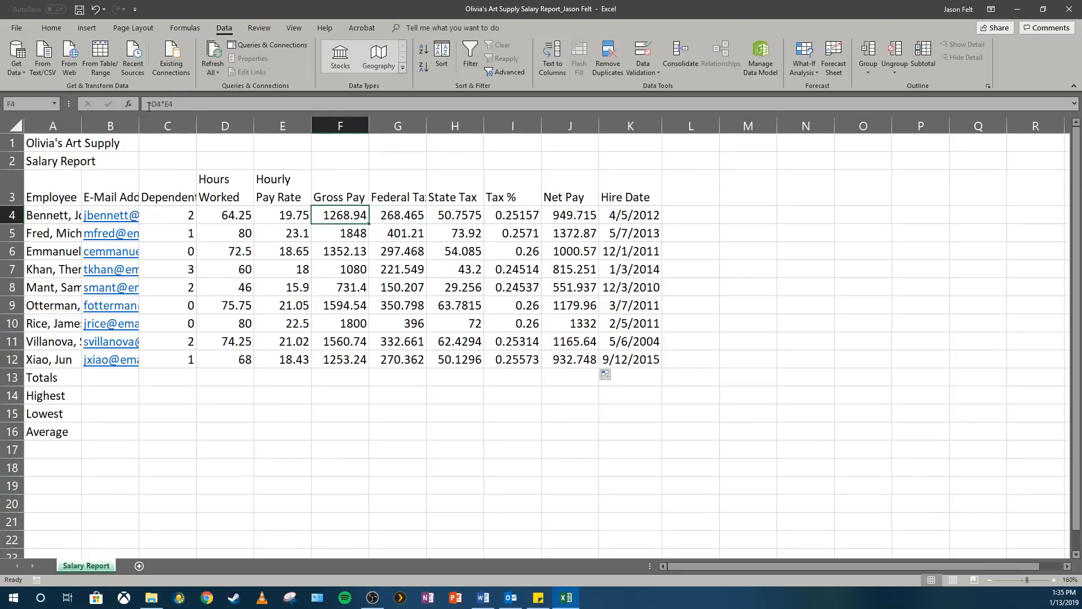
pyautogui.click(352, 237)
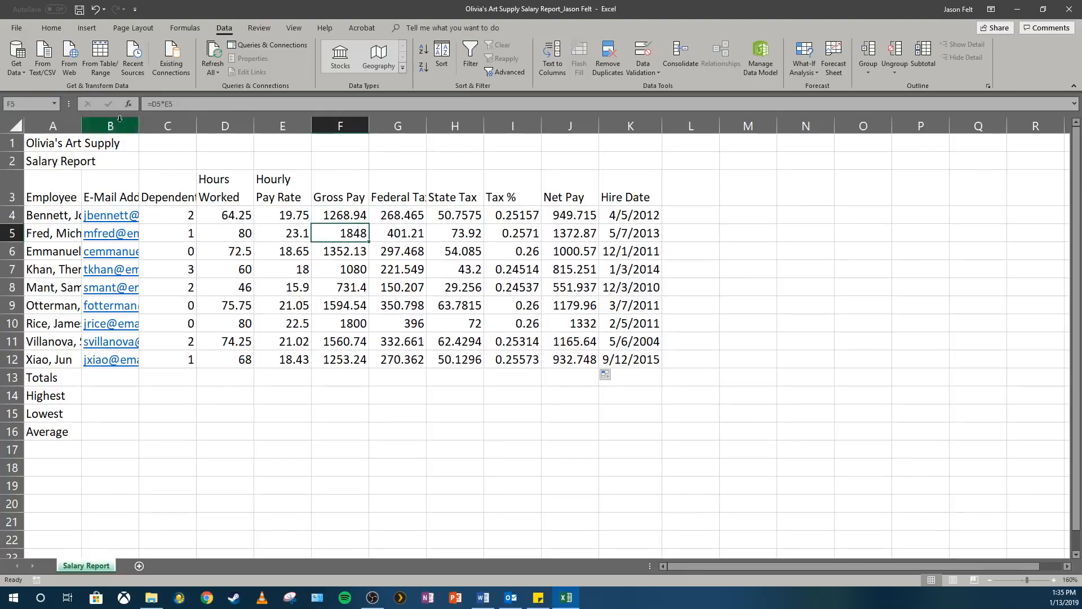
pyautogui.click(344, 252)
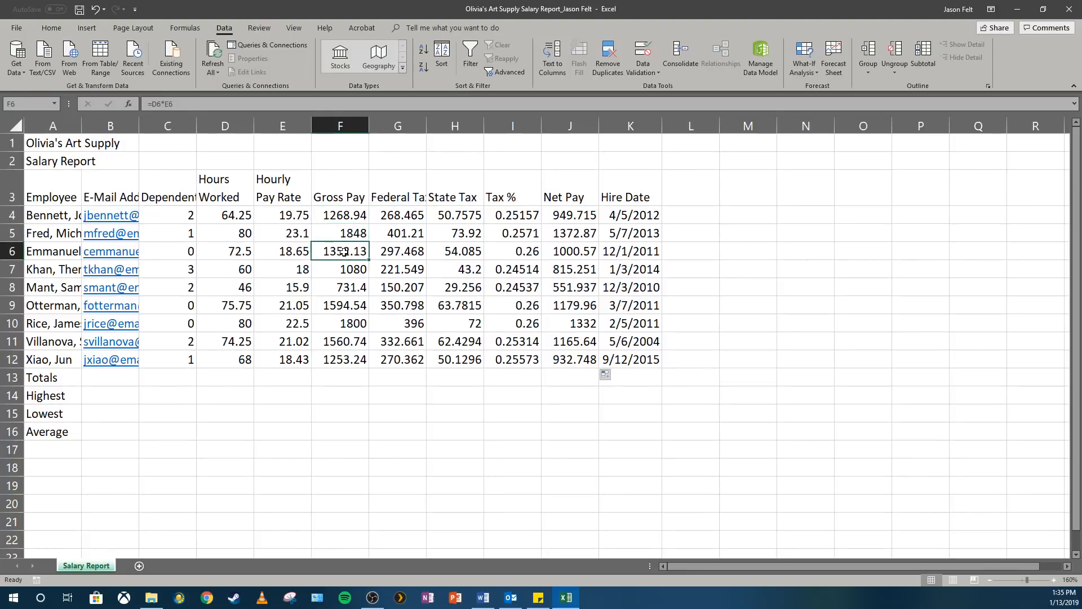
pyautogui.click(348, 213)
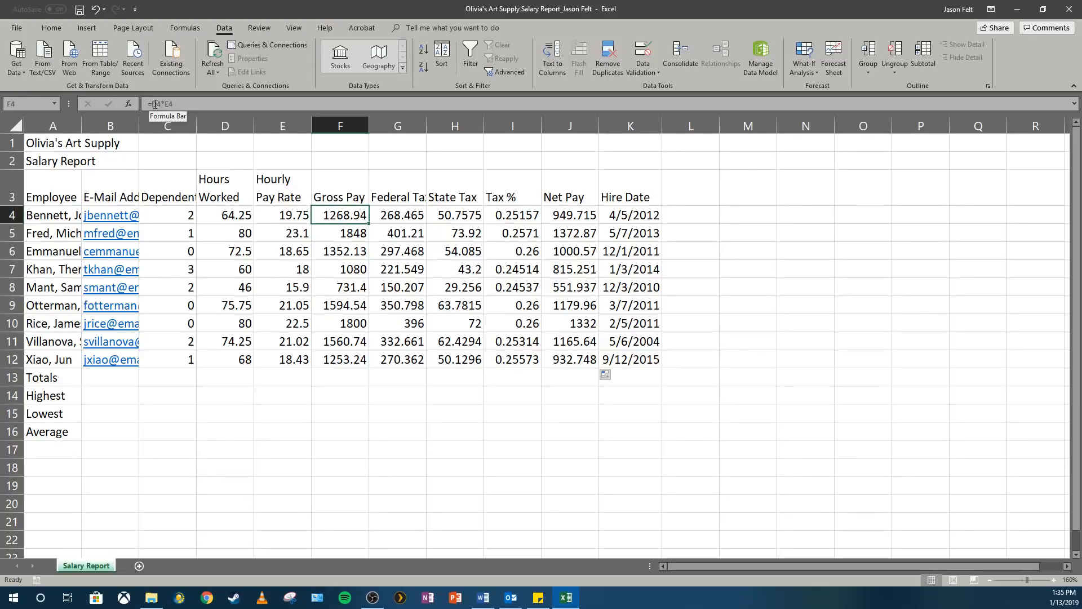